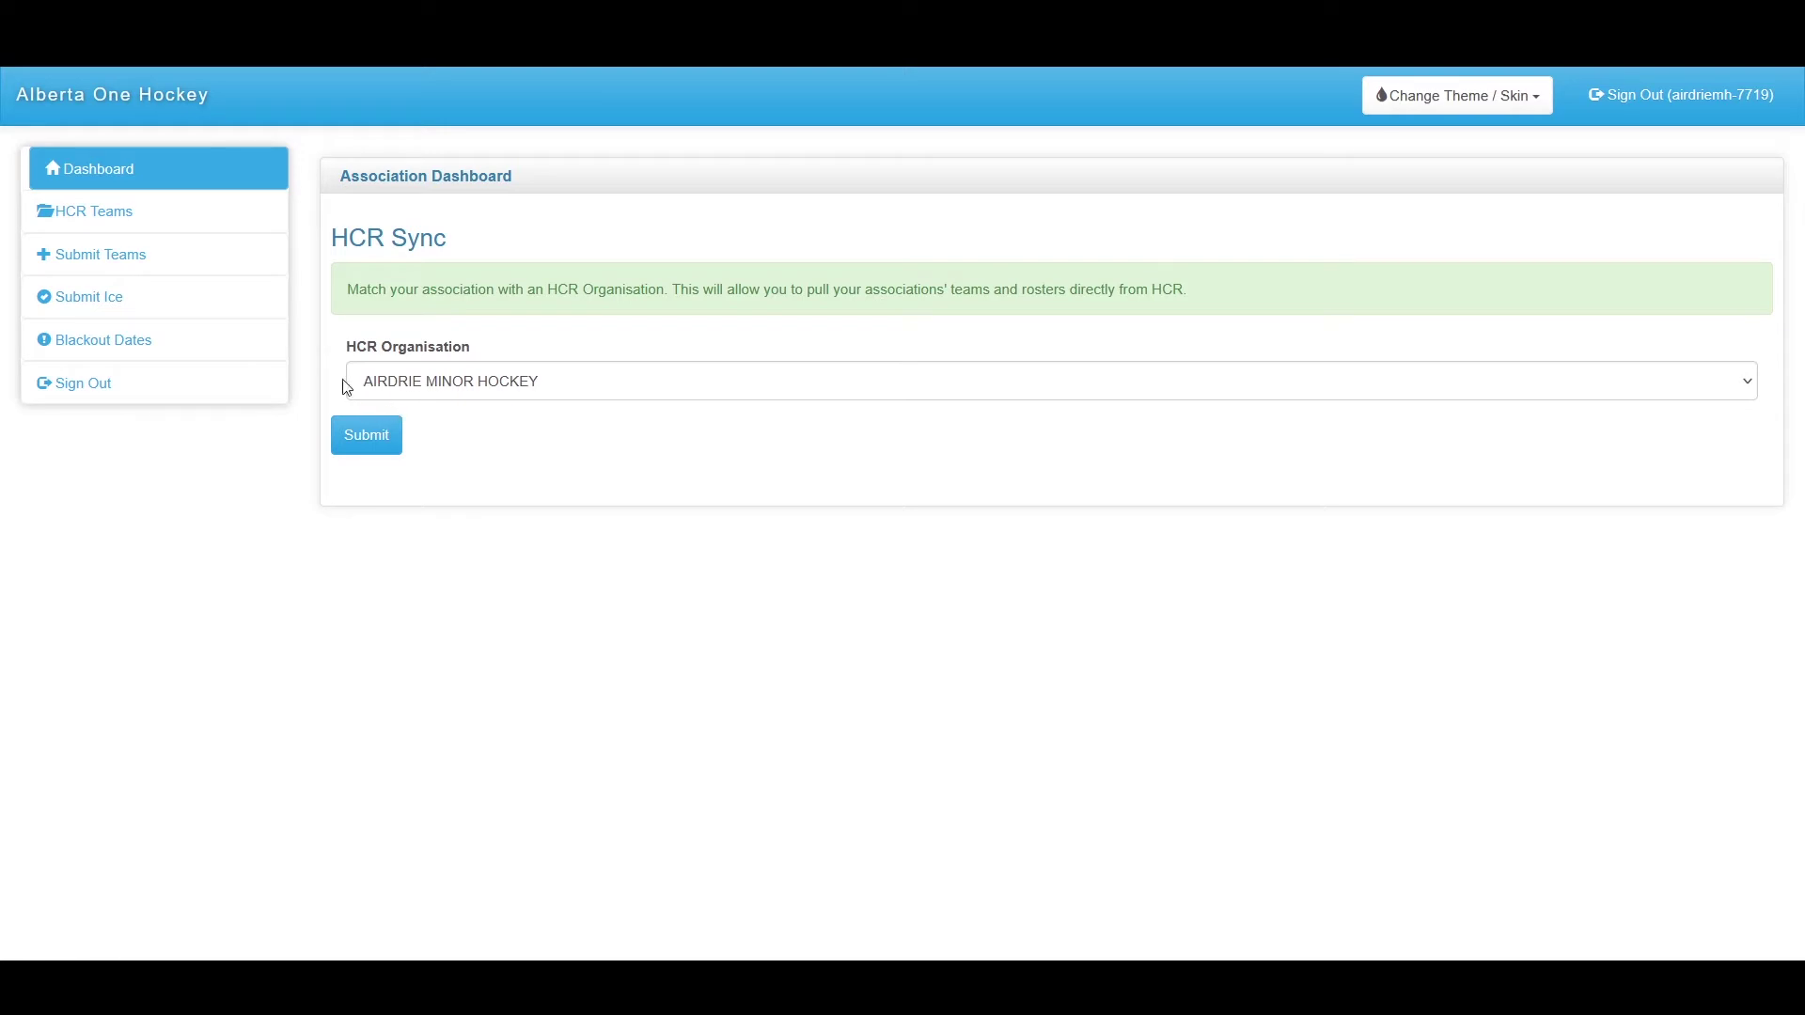
- Show the association's HCR teams for the 2021-2022 season
{"action": "left_click", "coordinate": [113, 212]}
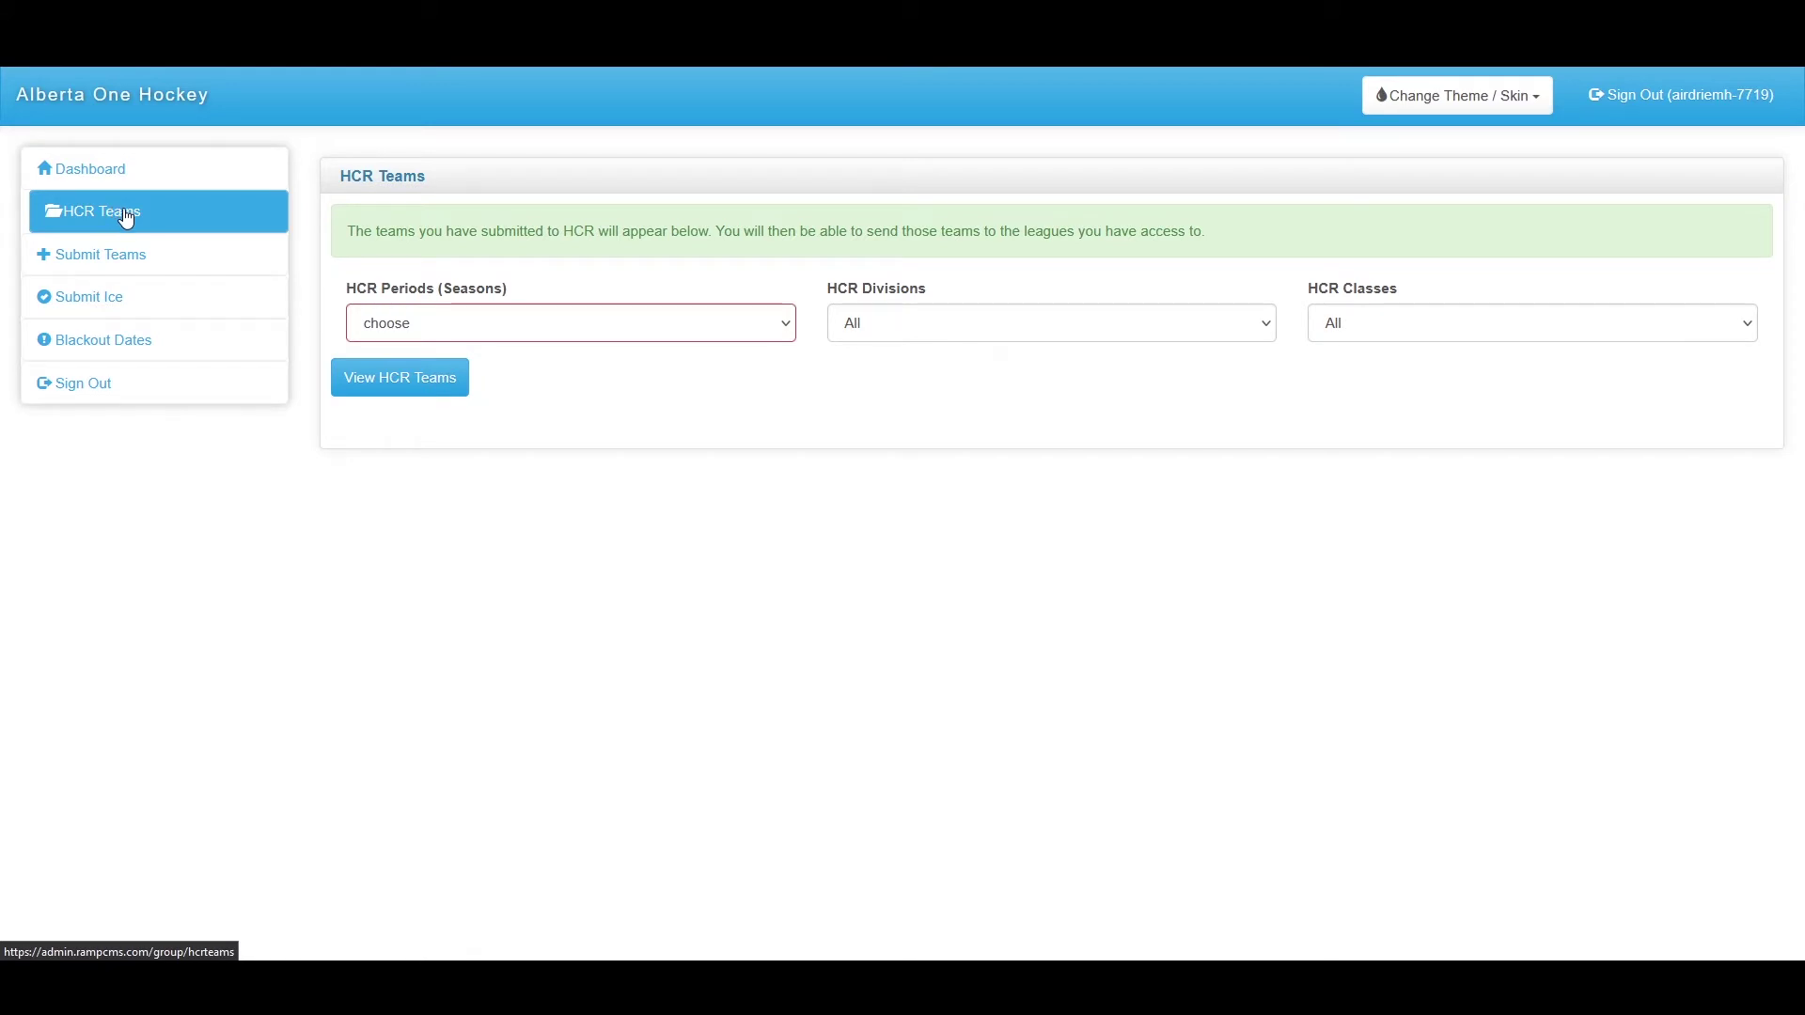
{"action": "left_click", "coordinate": [537, 335]}
{"action": "left_click", "coordinate": [542, 367]}
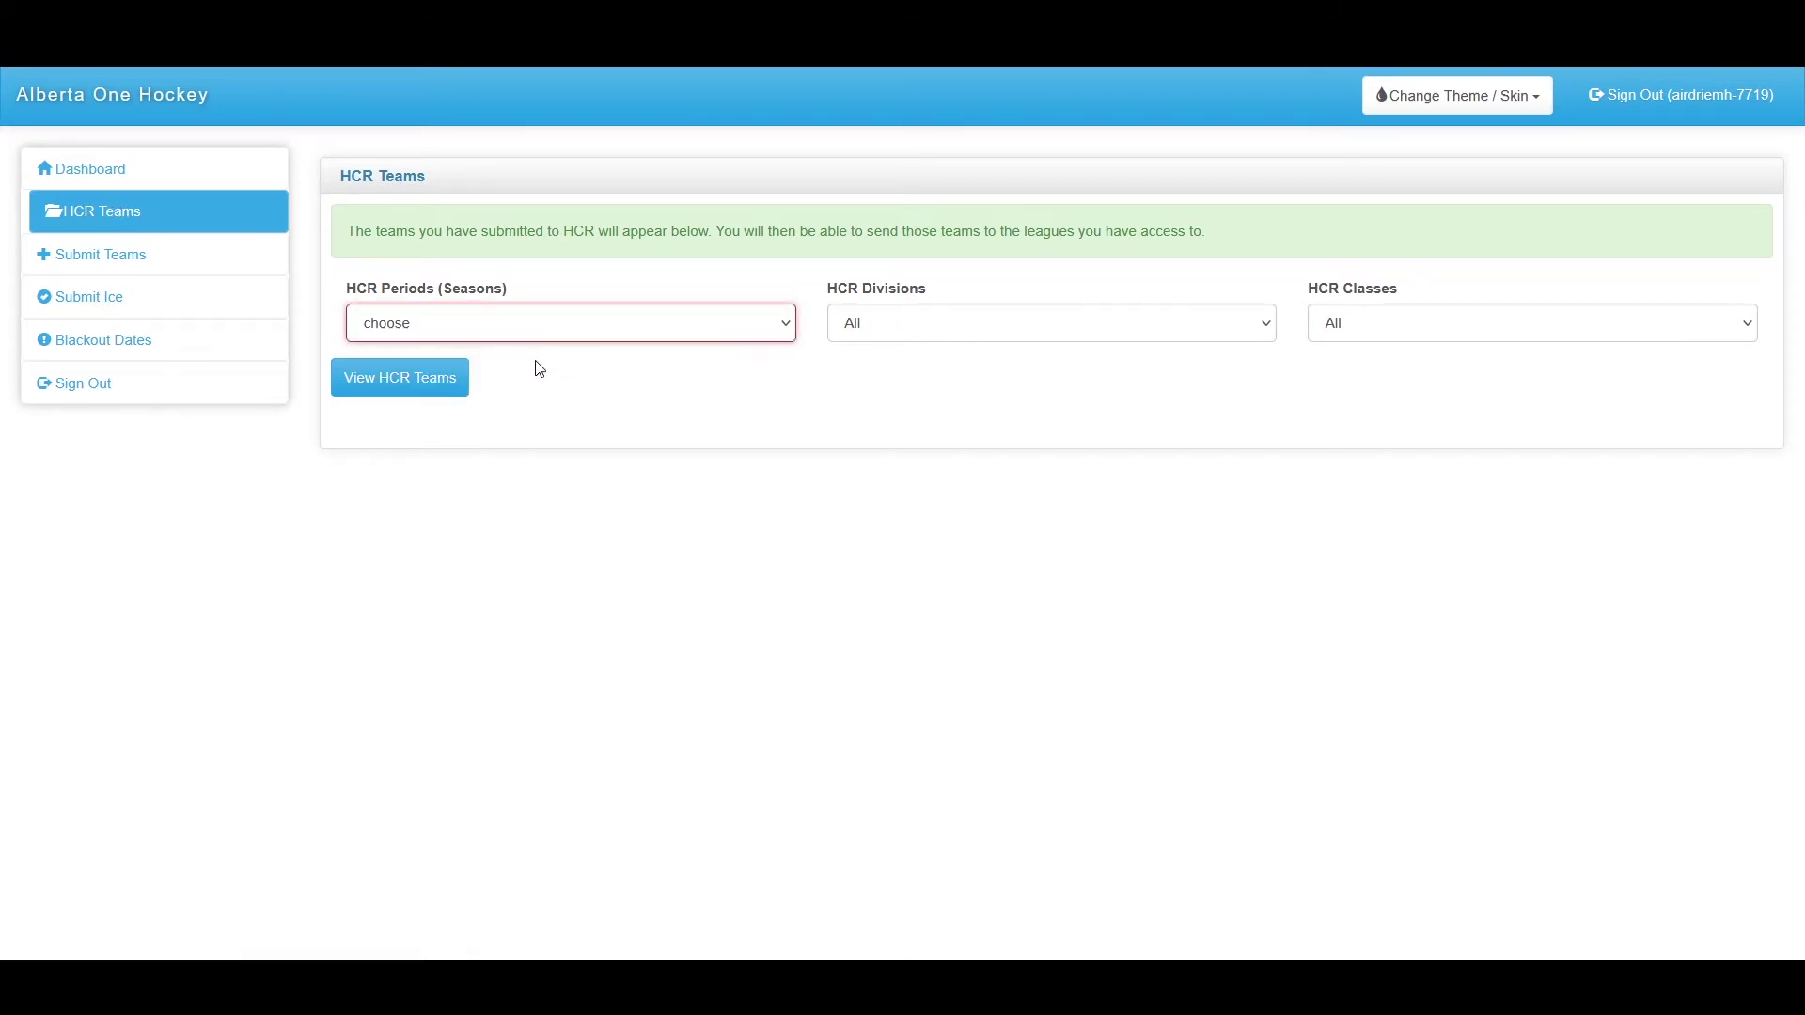
{"action": "left_click", "coordinate": [482, 342]}
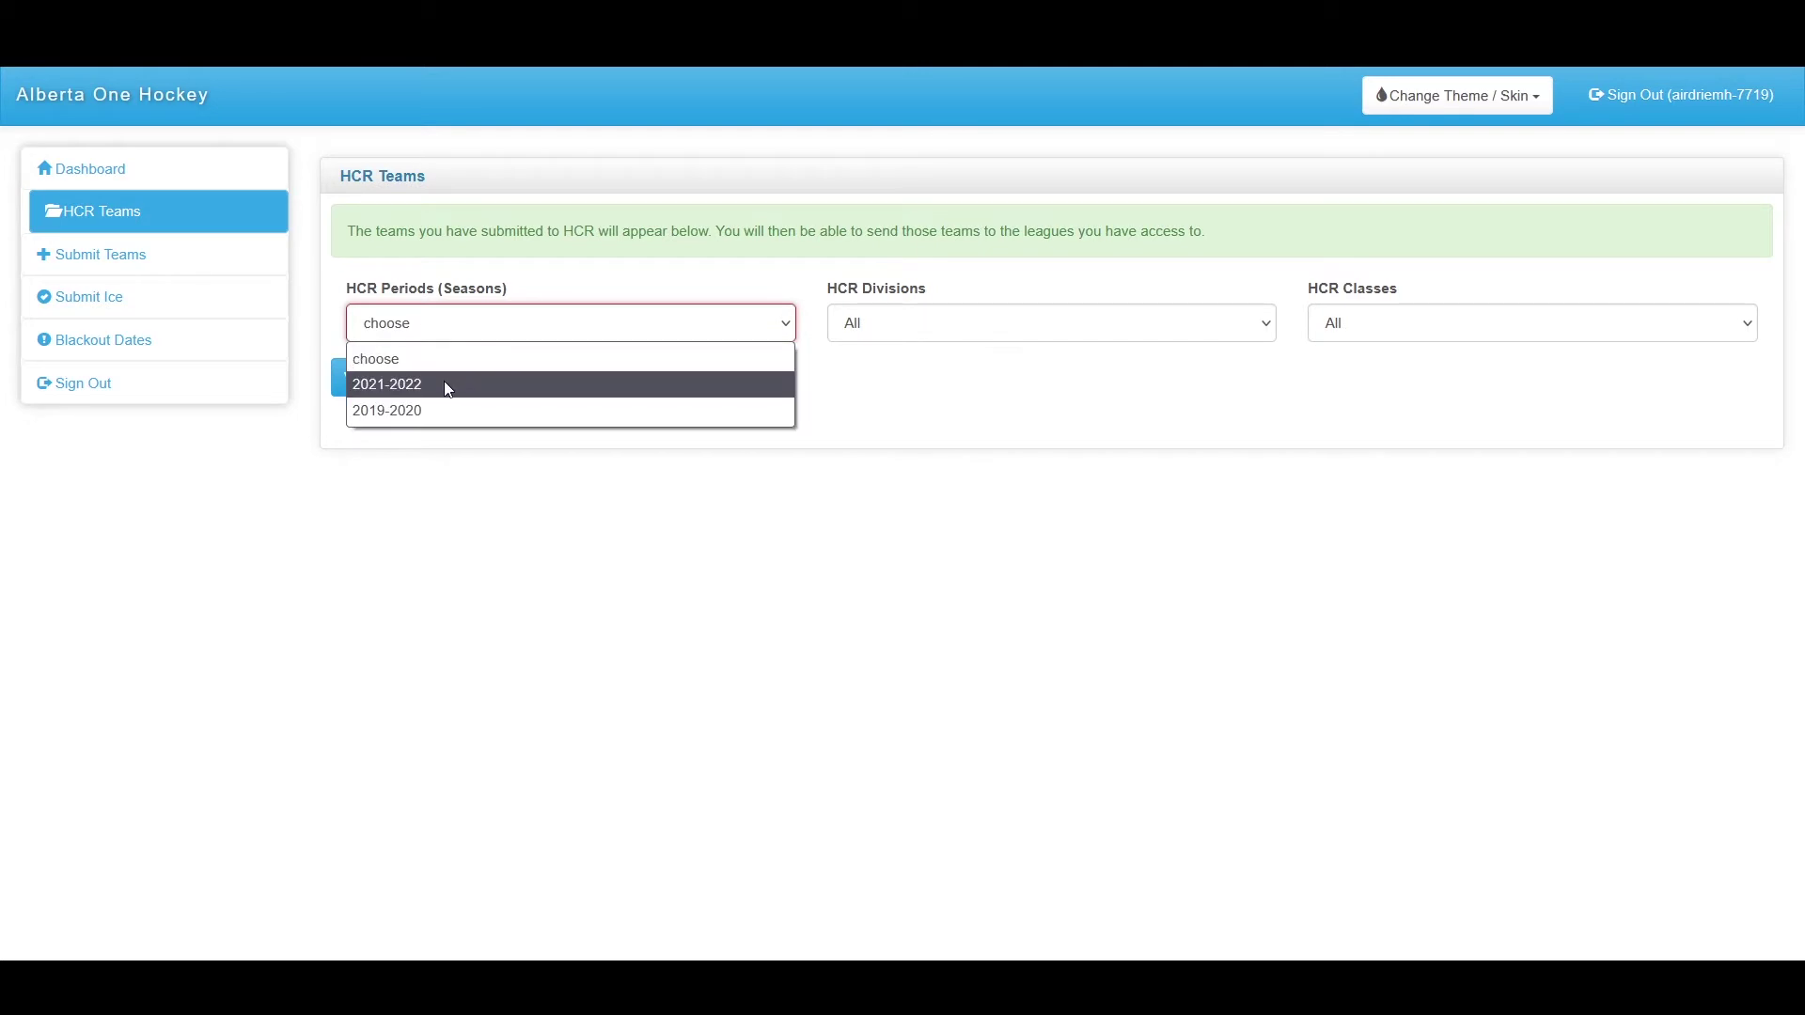
{"action": "left_click", "coordinate": [445, 384]}
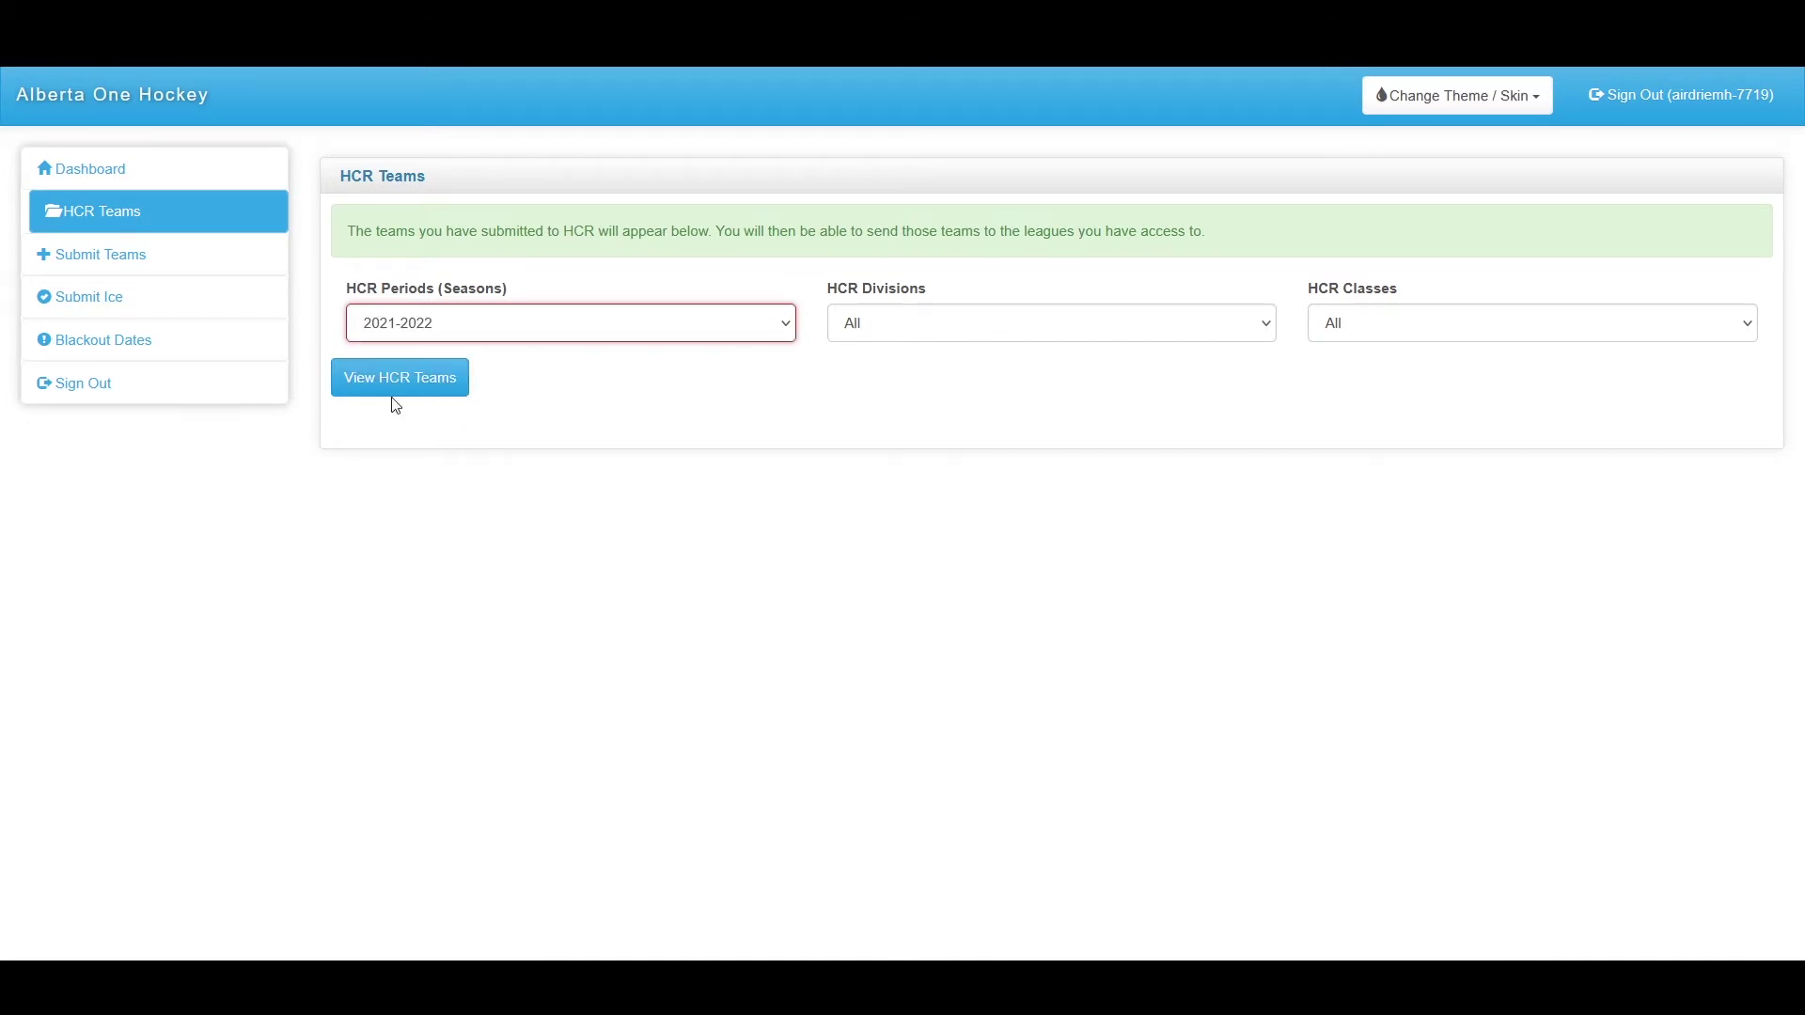
{"action": "left_click", "coordinate": [394, 385]}
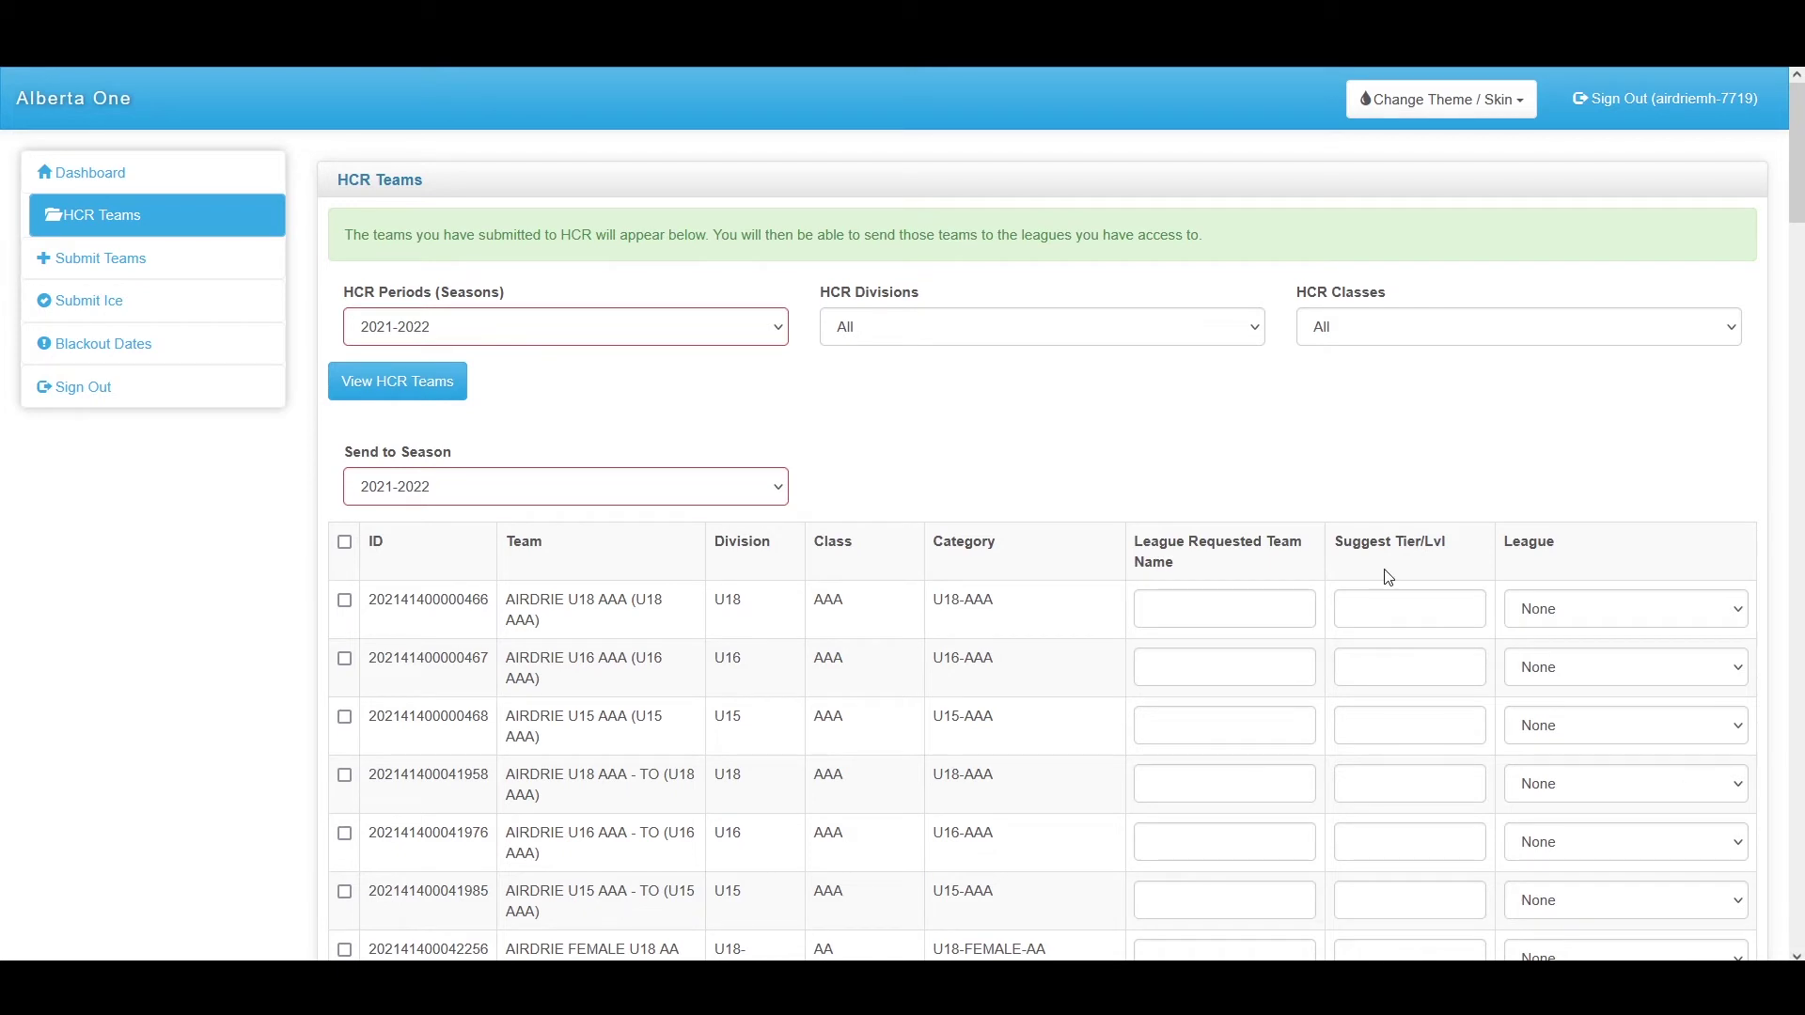
{"action": "left_click", "coordinate": [1586, 615]}
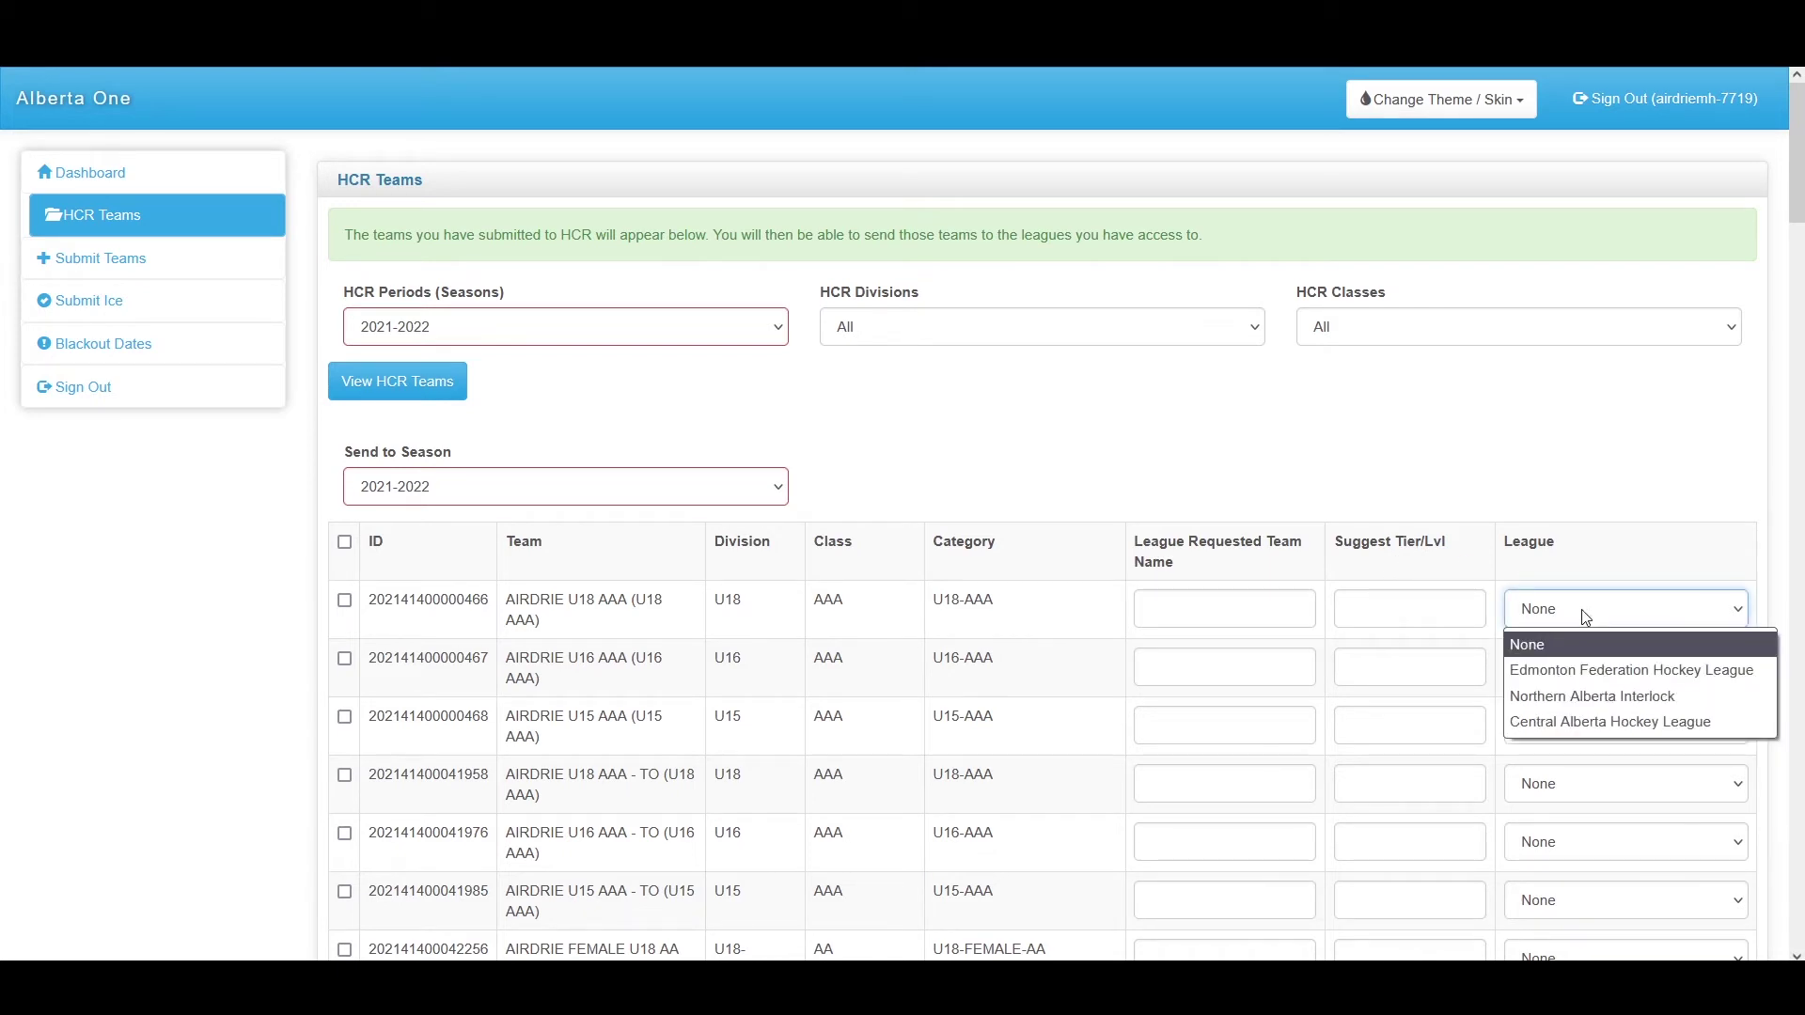
- Set the U18 AAA team's league to Central Alberta Hockey League
{"action": "left_click", "coordinate": [1614, 721]}
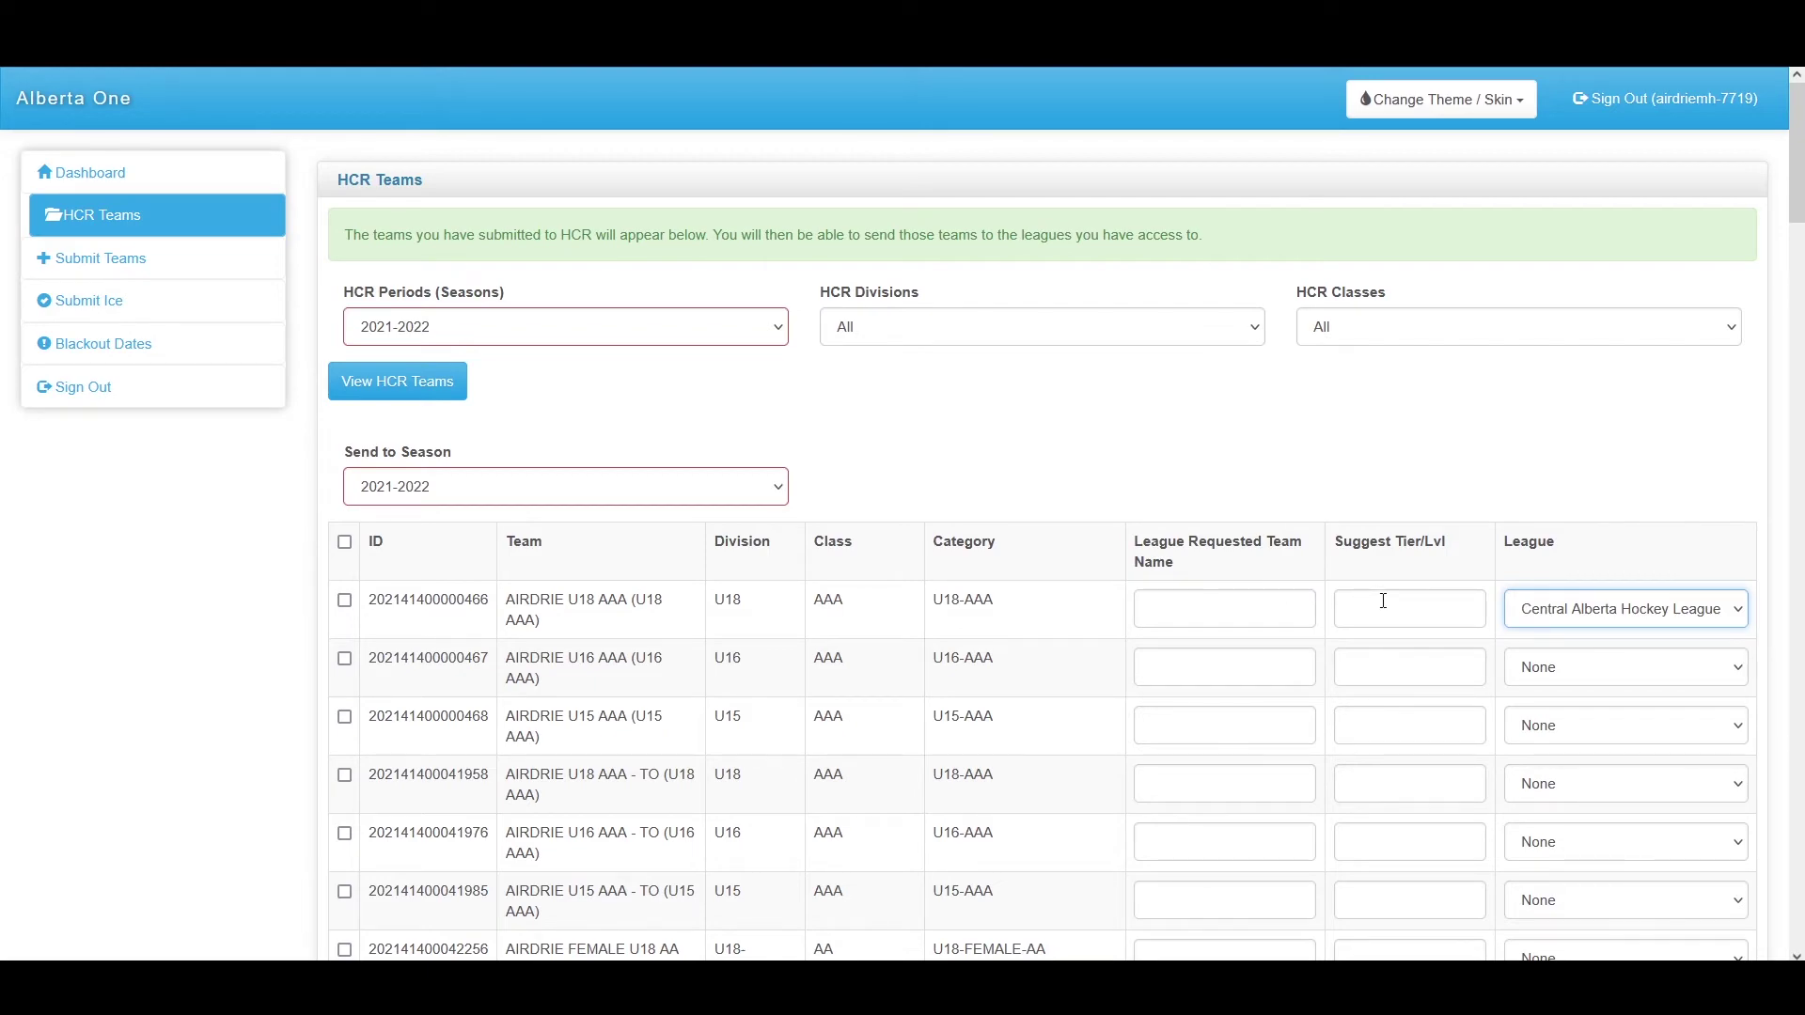
{"action": "scroll", "coordinate": [994, 693], "scroll_direction": "down", "scroll_amount": 20}
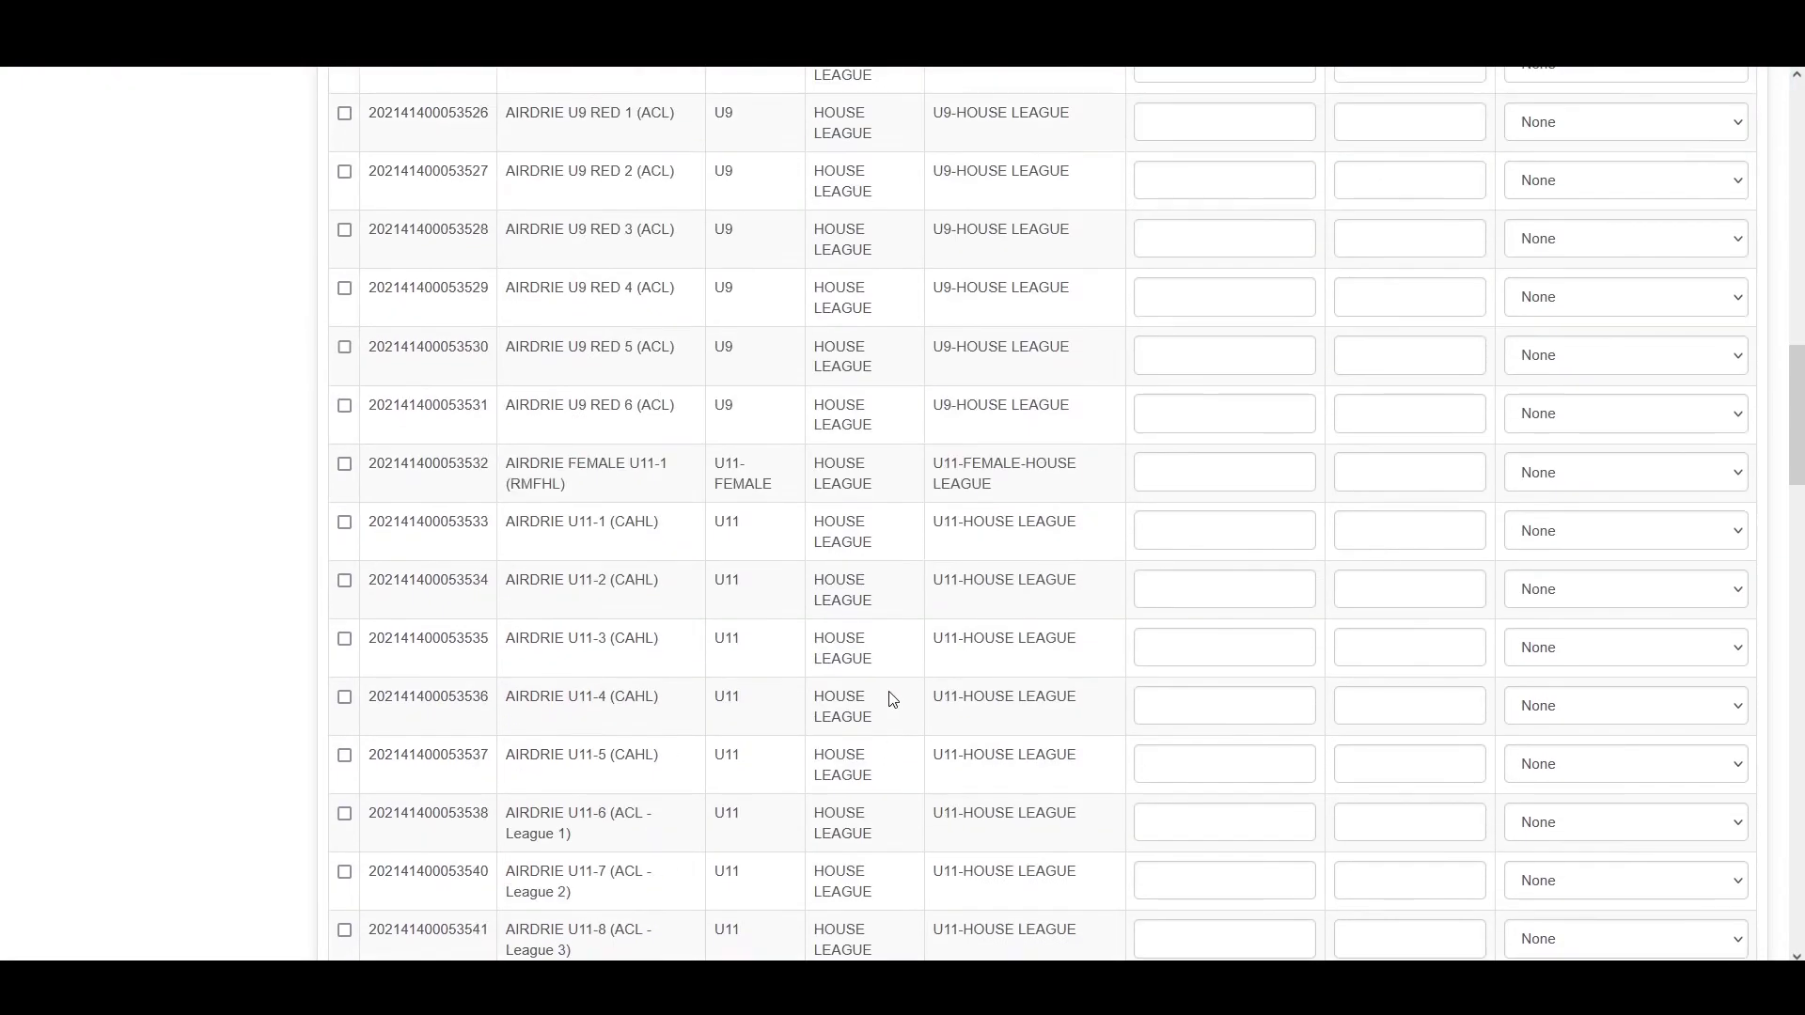
{"action": "scroll", "coordinate": [929, 705], "scroll_direction": "down", "scroll_amount": 2}
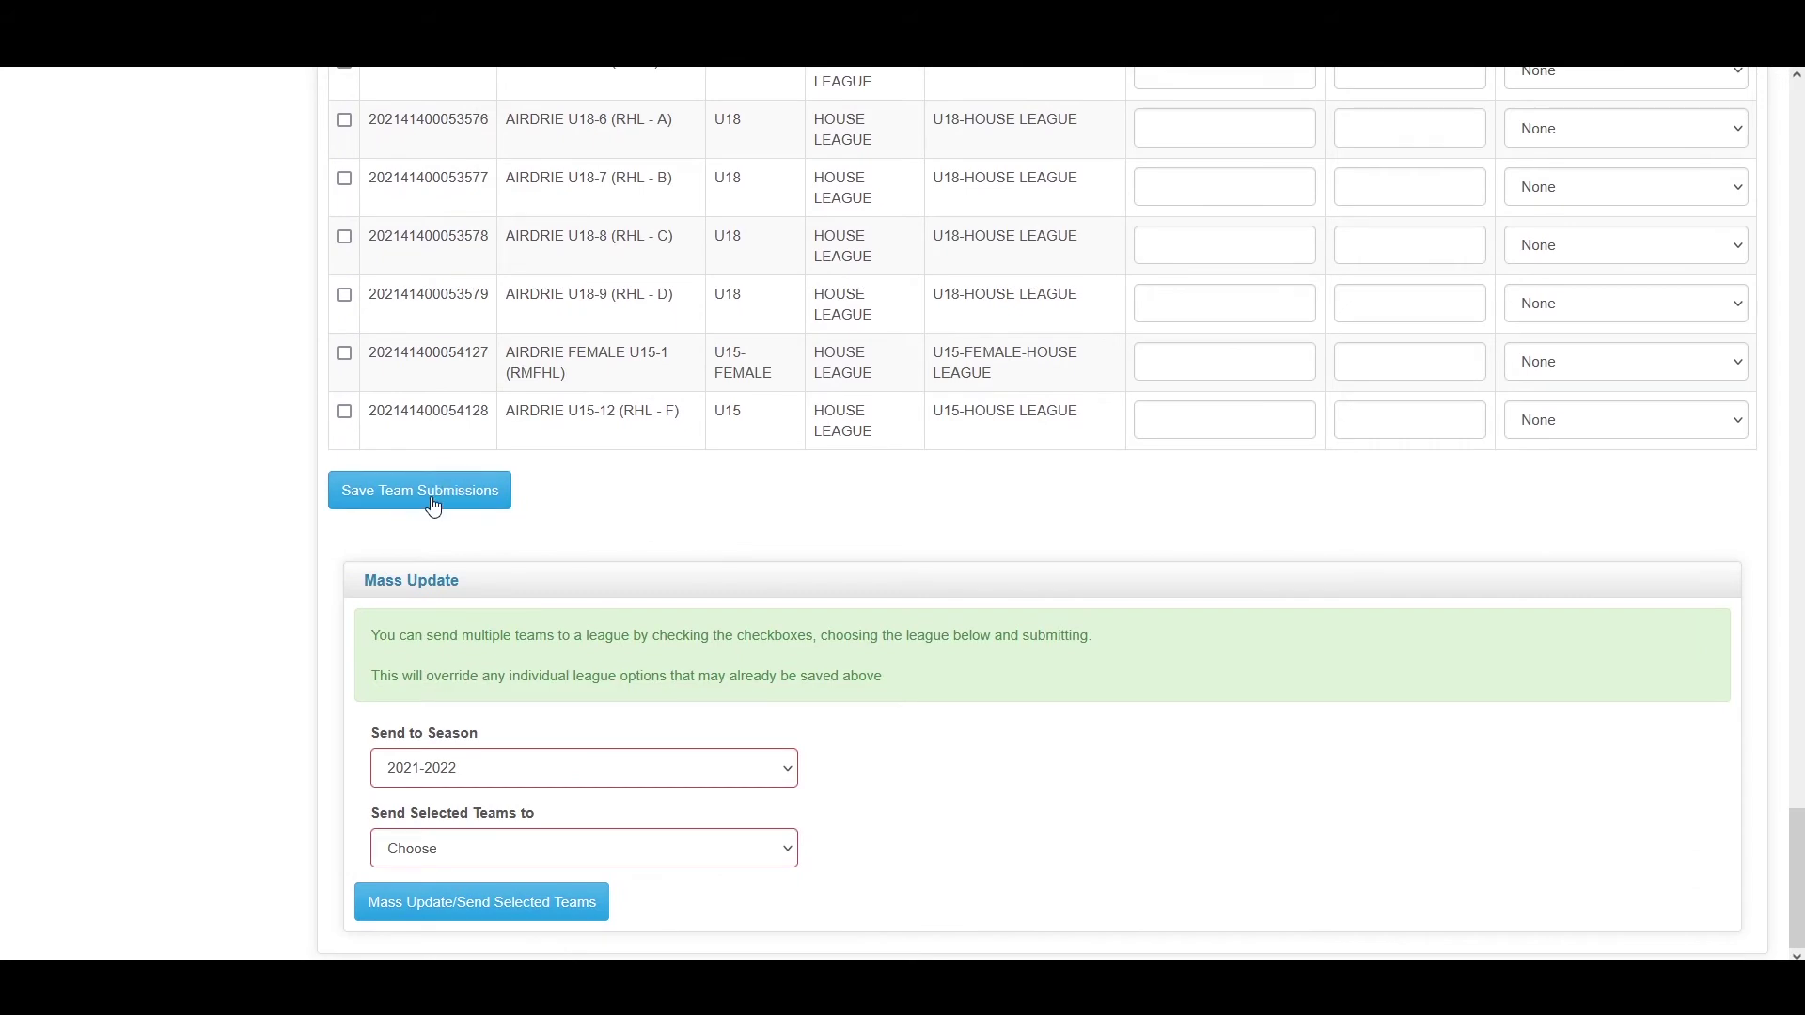
{"action": "scroll", "coordinate": [1490, 499], "scroll_direction": "up", "scroll_amount": 4}
- Send U18-7 to Edmonton Federation Hockey League and tick U18-9 for mass update
{"action": "left_click", "coordinate": [1554, 527]}
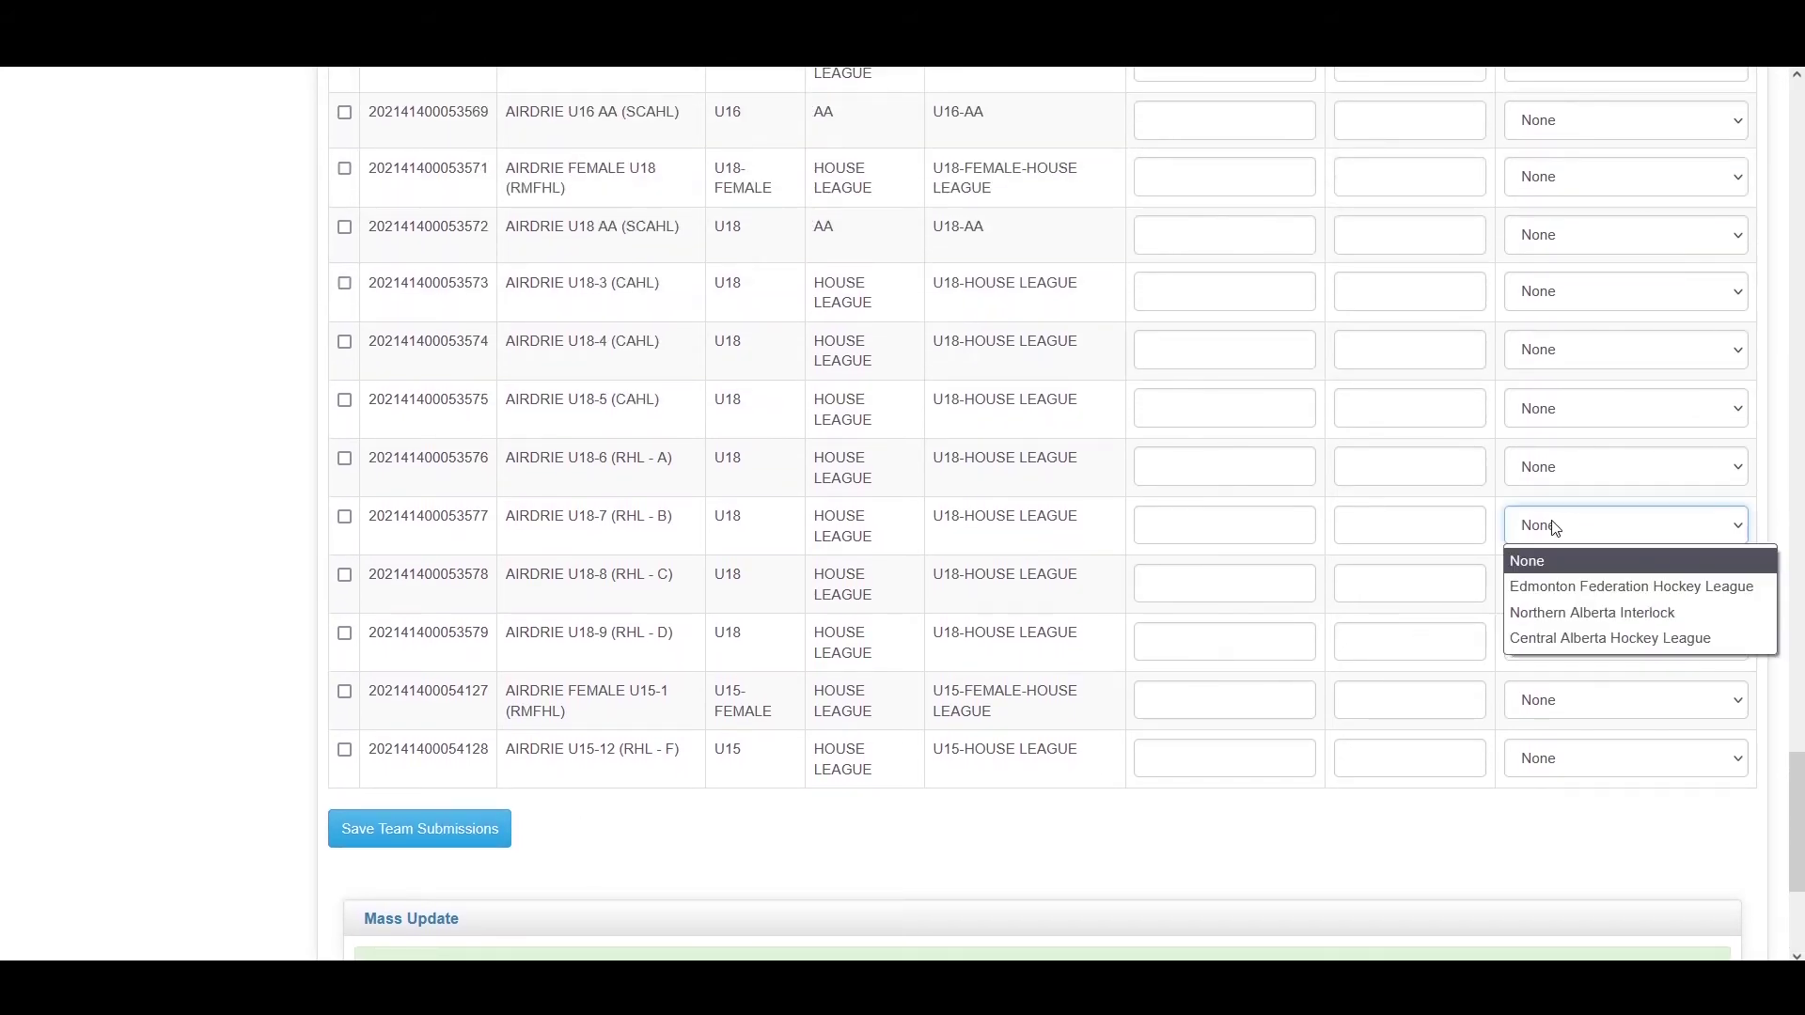
{"action": "left_click", "coordinate": [1594, 588]}
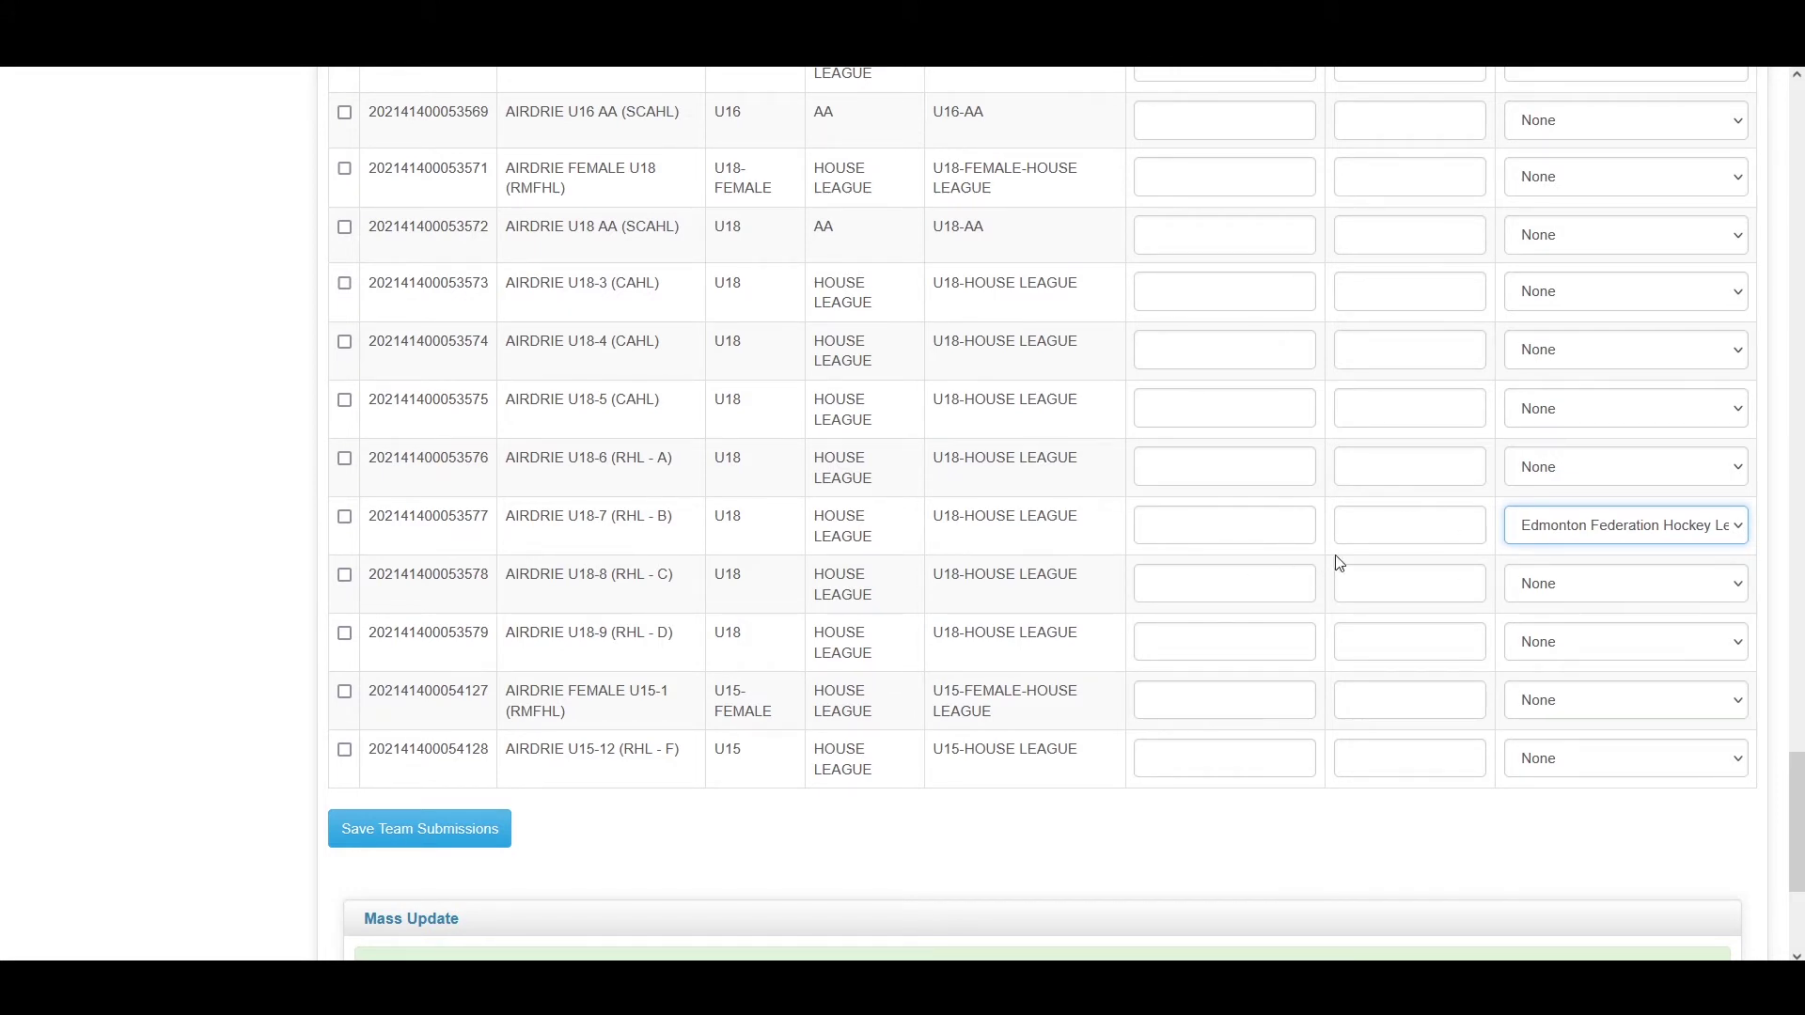
{"action": "scroll", "coordinate": [1325, 512], "scroll_direction": "down", "scroll_amount": 1}
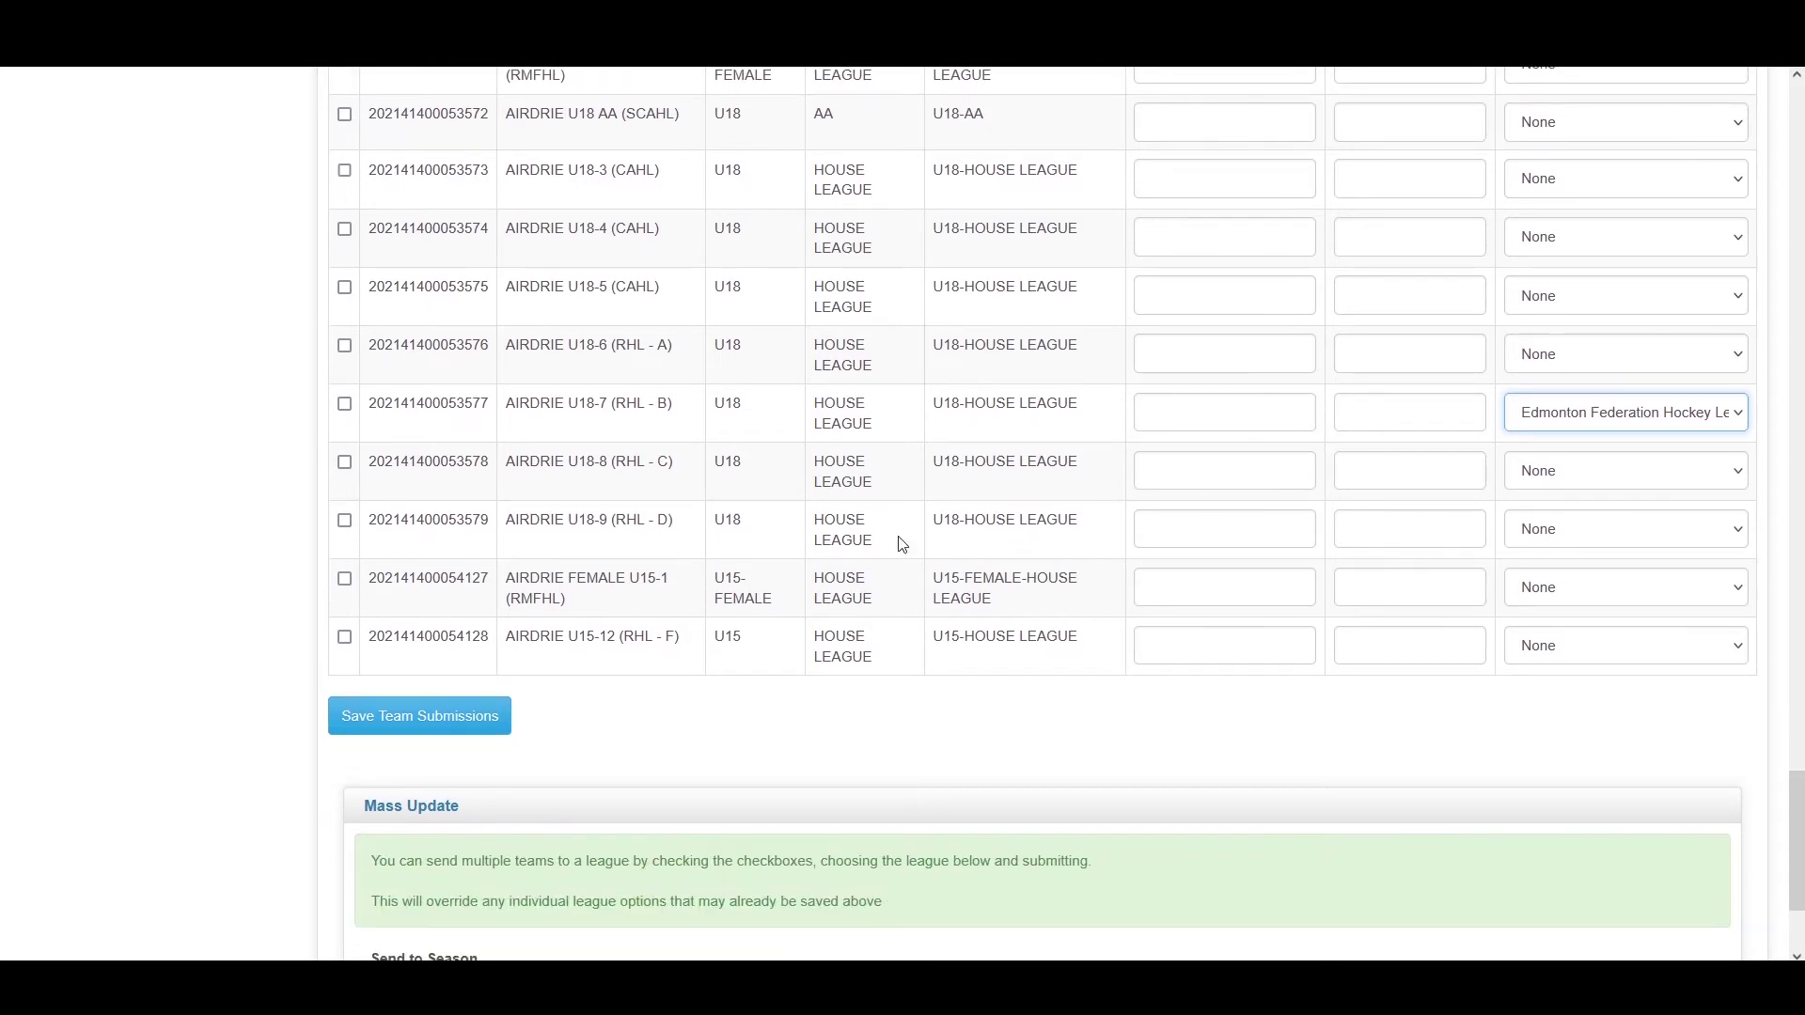
{"action": "scroll", "coordinate": [682, 576], "scroll_direction": "down", "scroll_amount": 2}
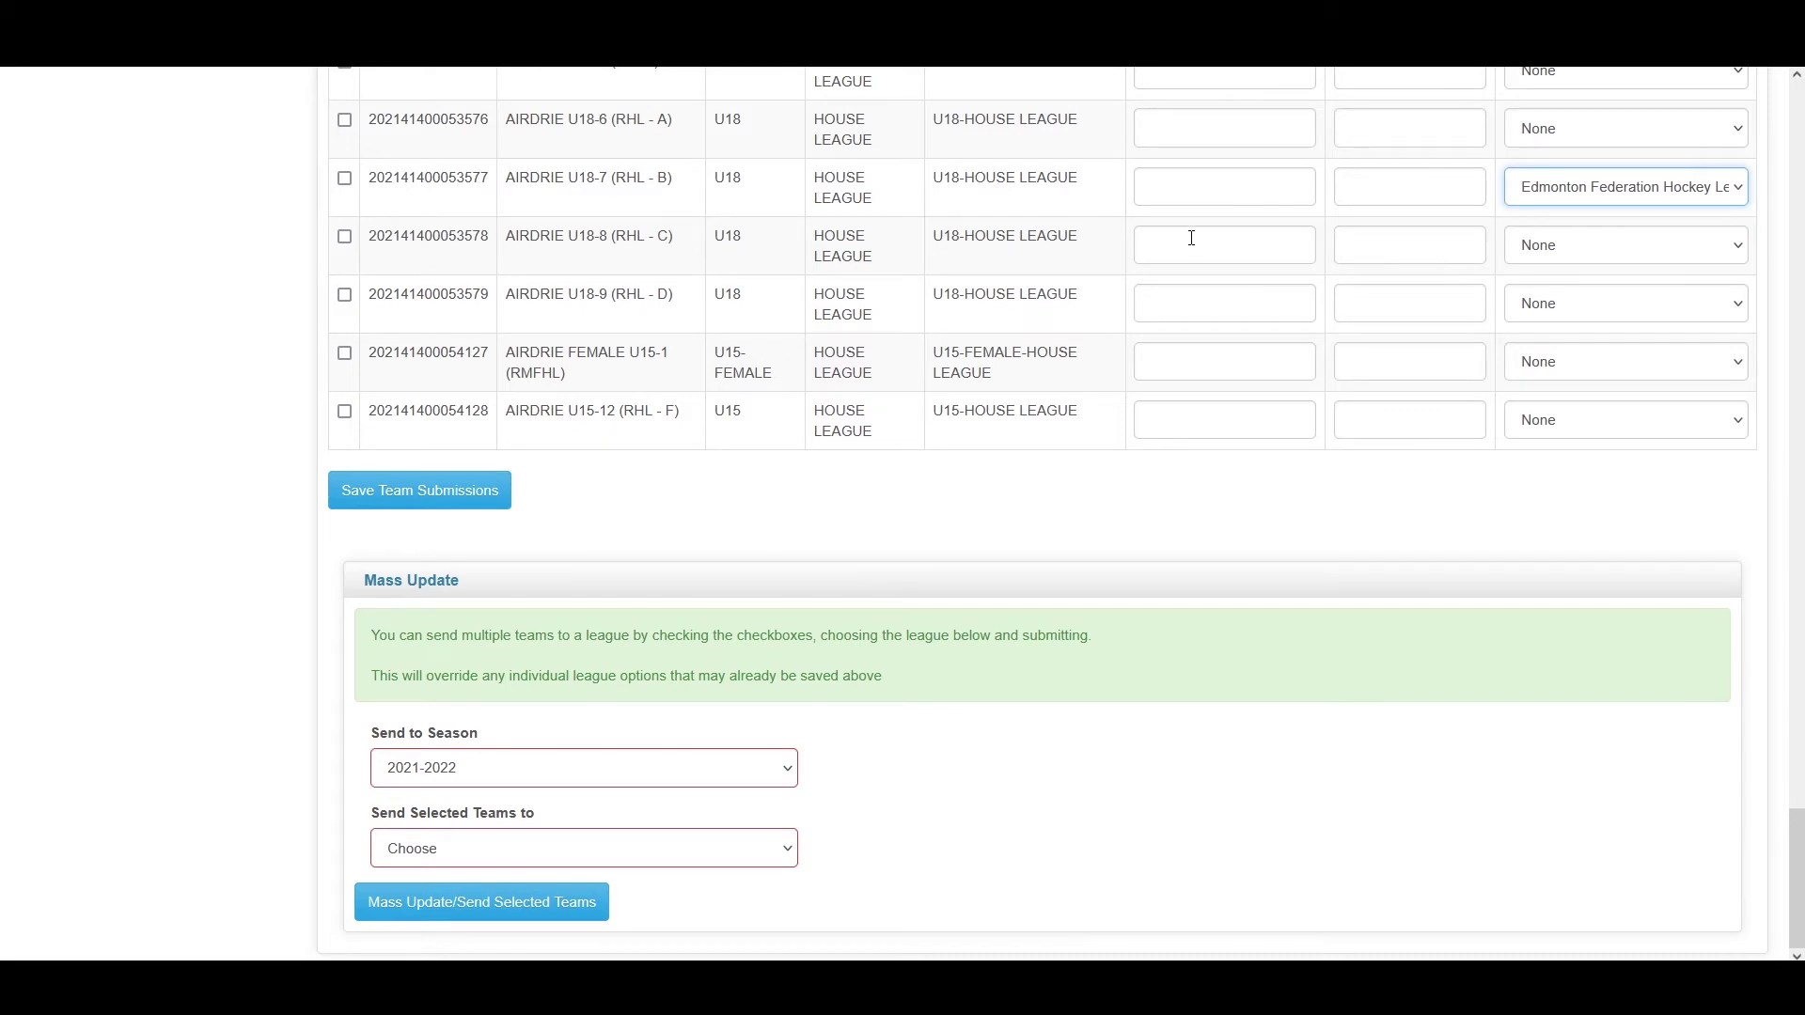
{"action": "left_click", "coordinate": [344, 294]}
- Tick U18-7 and U18-6 and set Send Selected Teams to Central Alberta Hockey League
{"action": "left_click", "coordinate": [345, 181]}
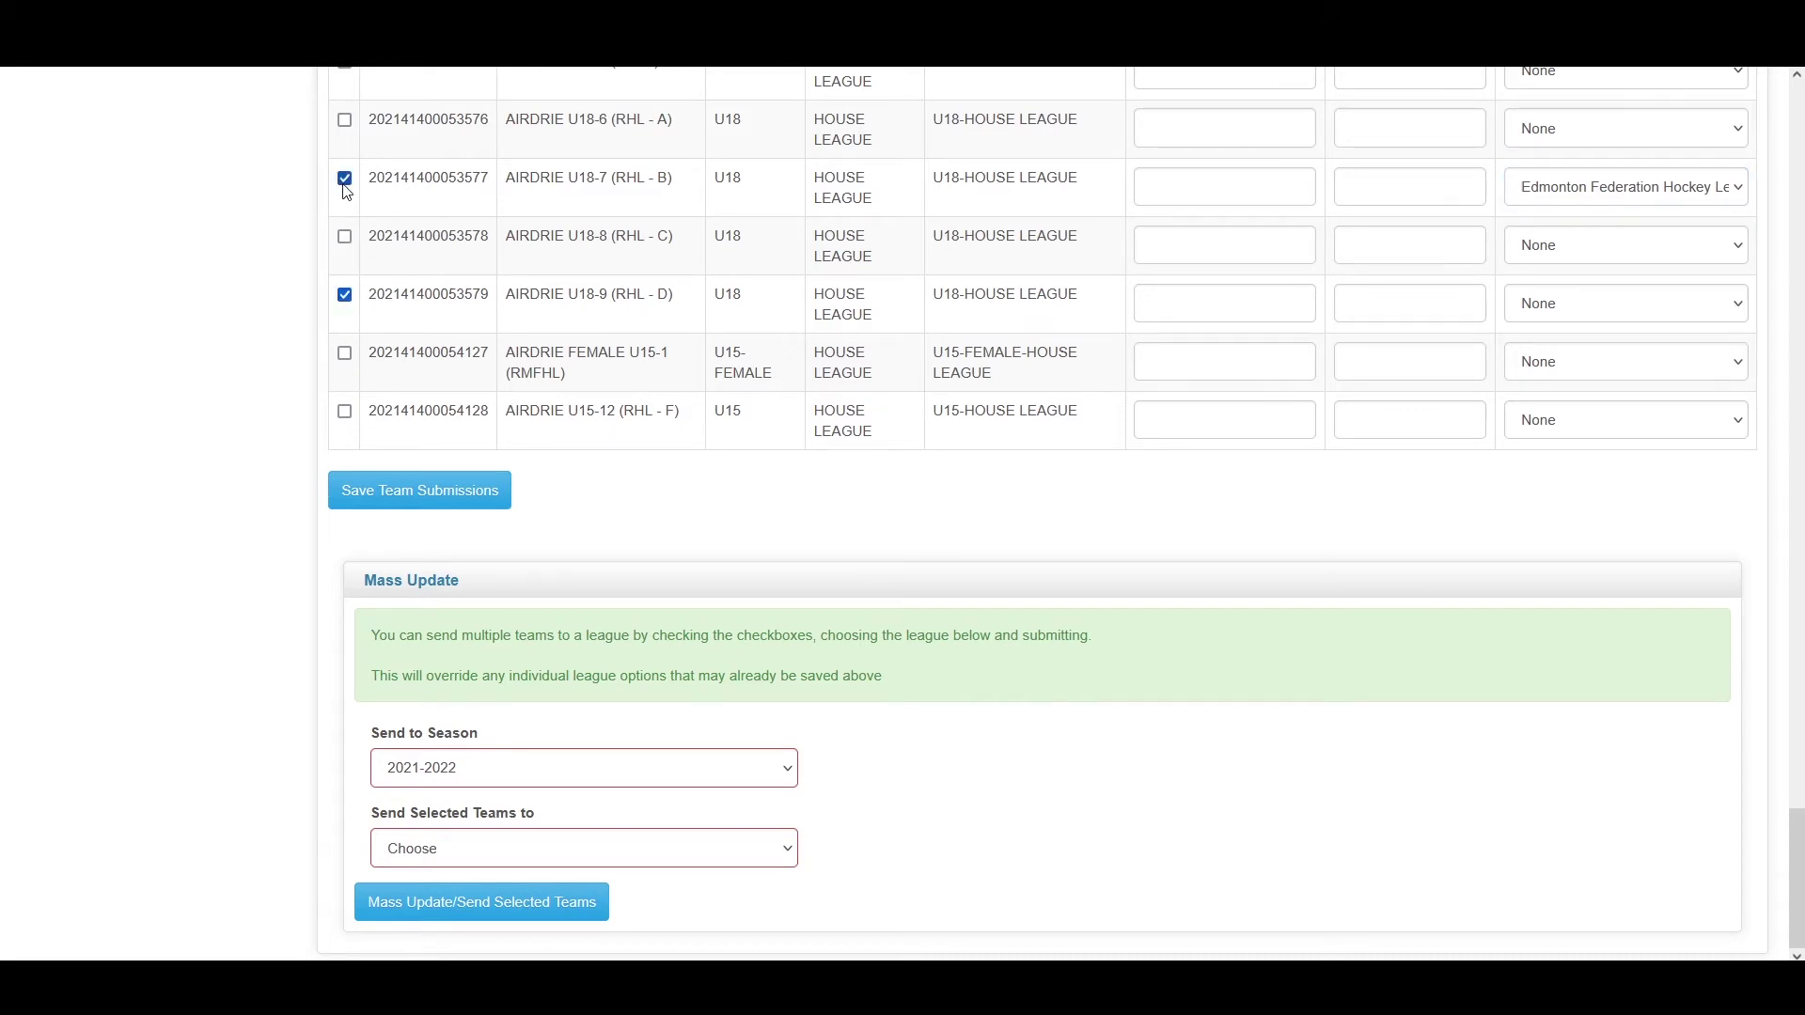
{"action": "left_click", "coordinate": [344, 119]}
{"action": "left_click", "coordinate": [558, 861]}
{"action": "left_click", "coordinate": [536, 810]}
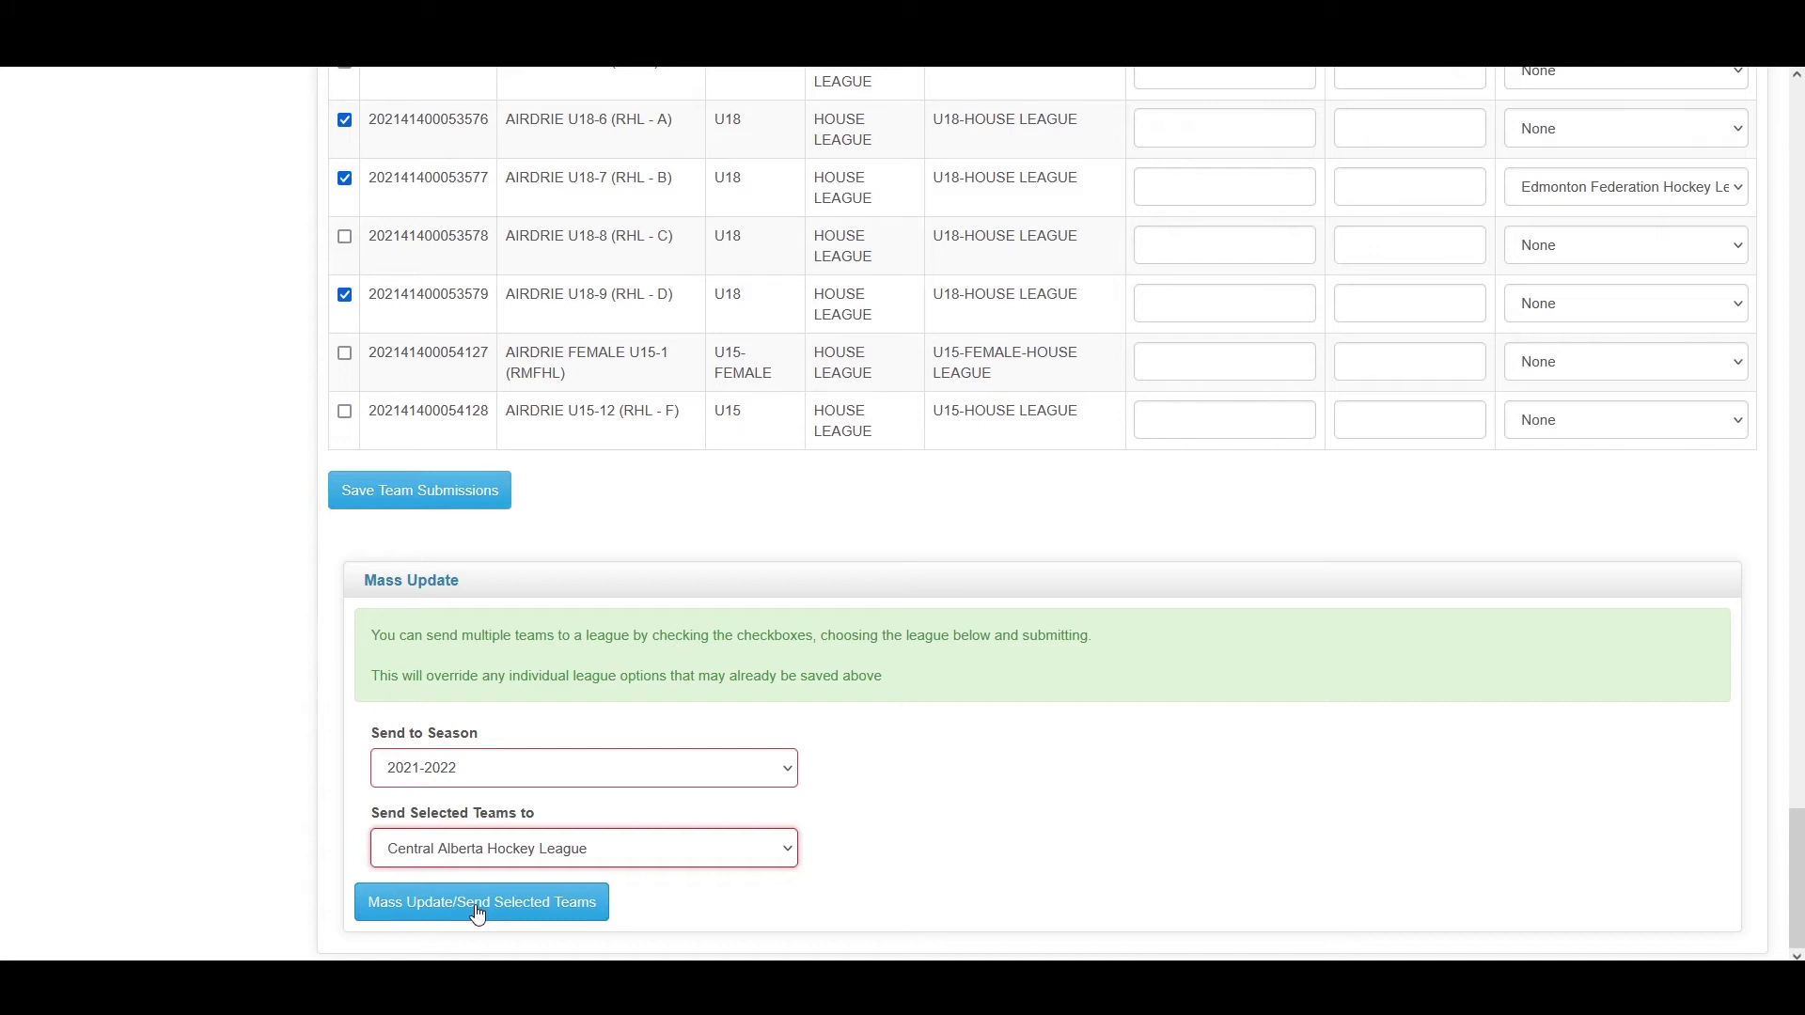
- Return to the top of the page and go to the Submit Ice page
{"action": "scroll", "coordinate": [716, 730], "scroll_direction": "up", "scroll_amount": 1}
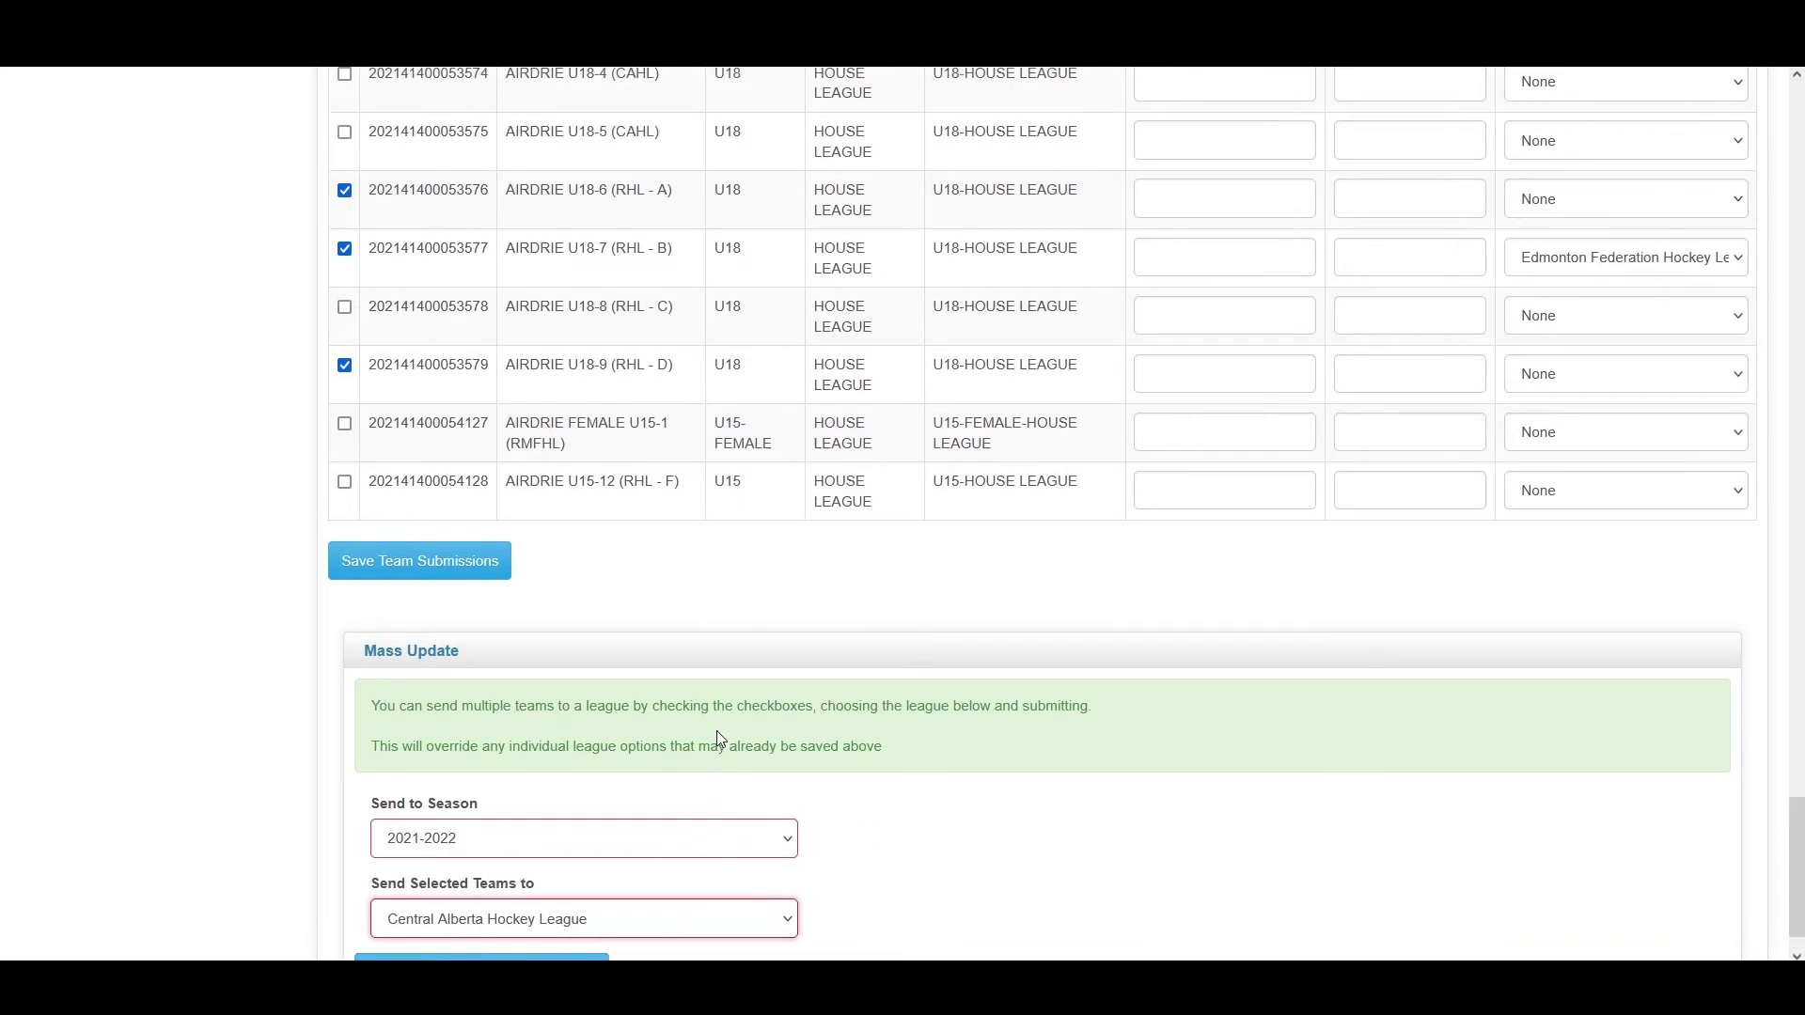
{"action": "scroll", "coordinate": [716, 738], "scroll_direction": "up", "scroll_amount": 20}
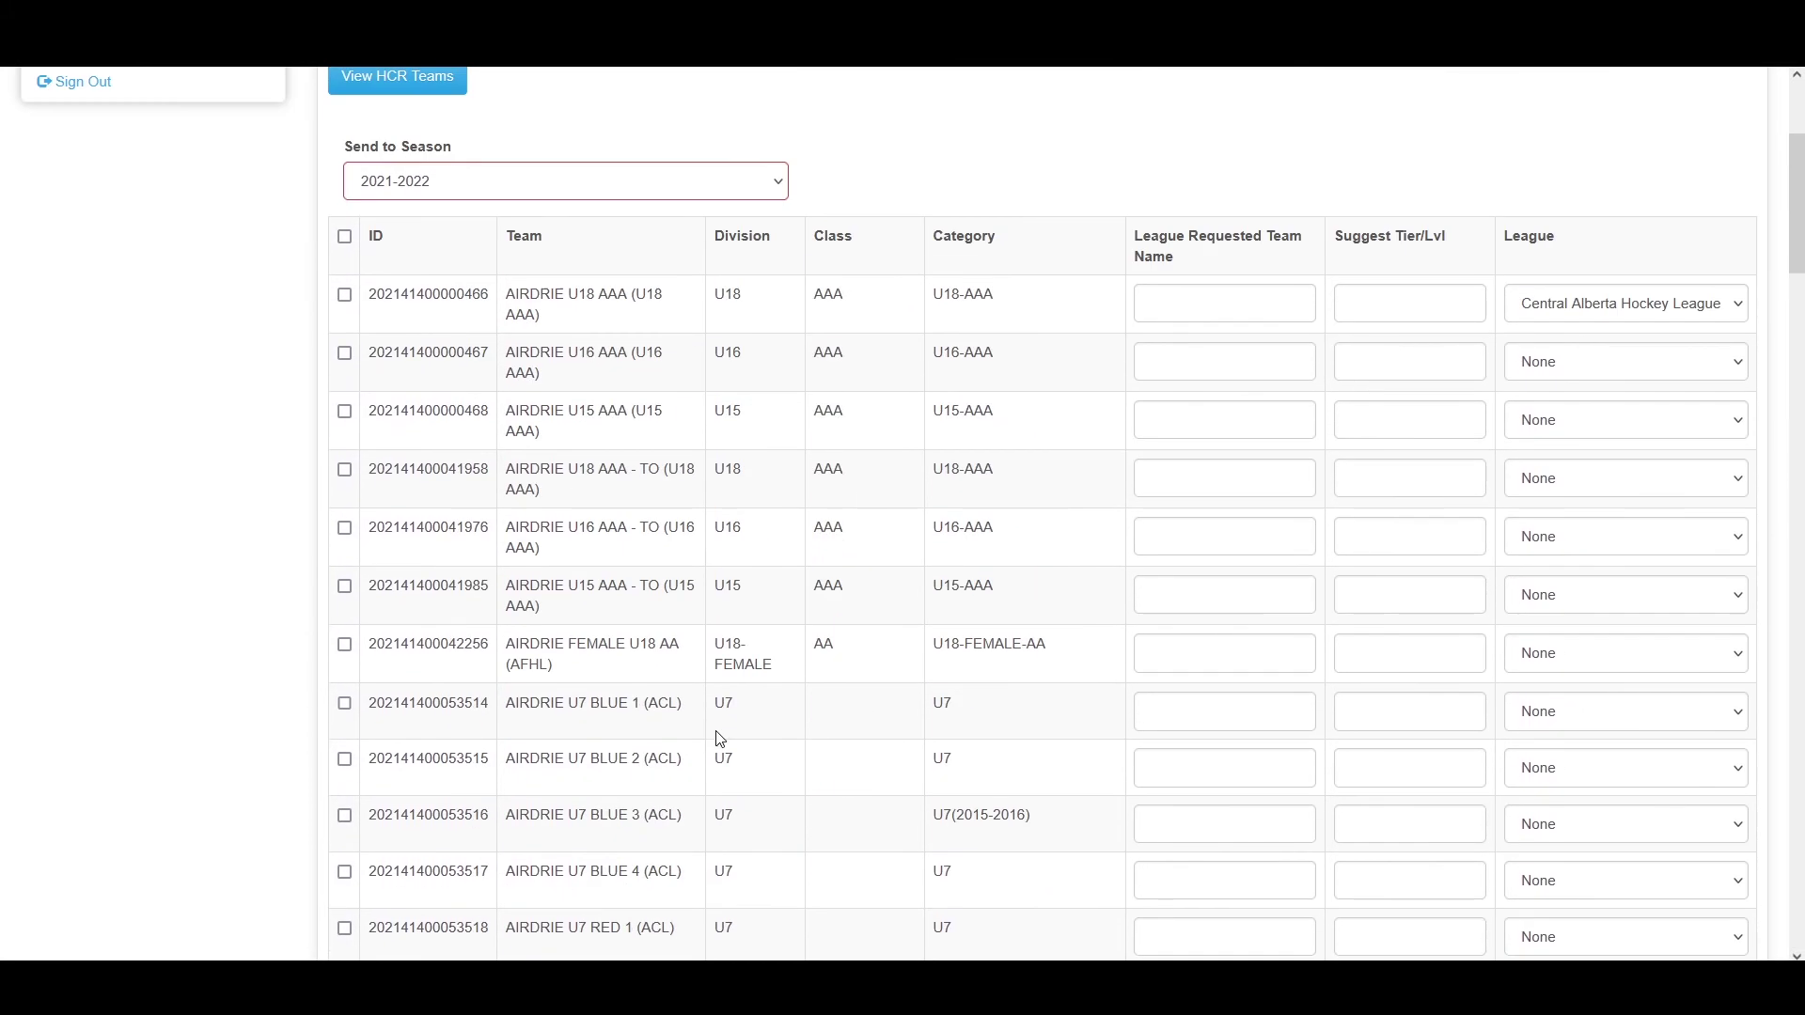
{"action": "scroll", "coordinate": [890, 720], "scroll_direction": "up", "scroll_amount": 1}
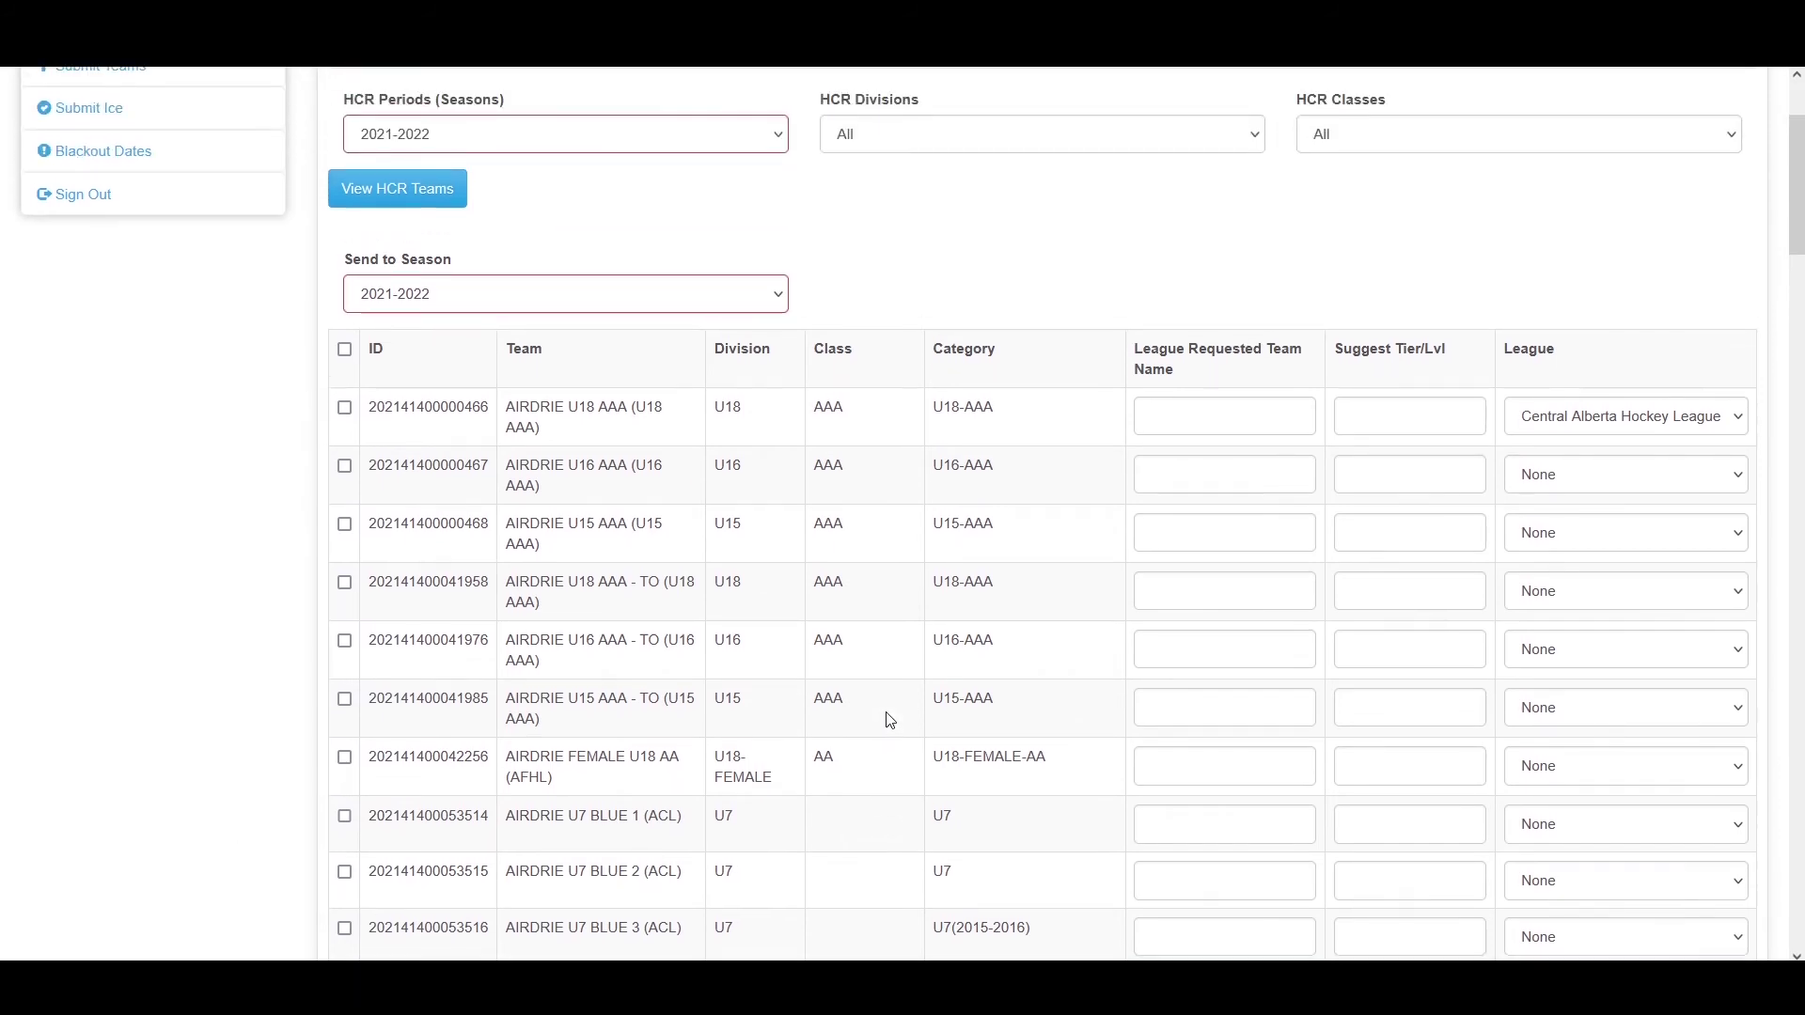
{"action": "scroll", "coordinate": [890, 720], "scroll_direction": "up", "scroll_amount": 2}
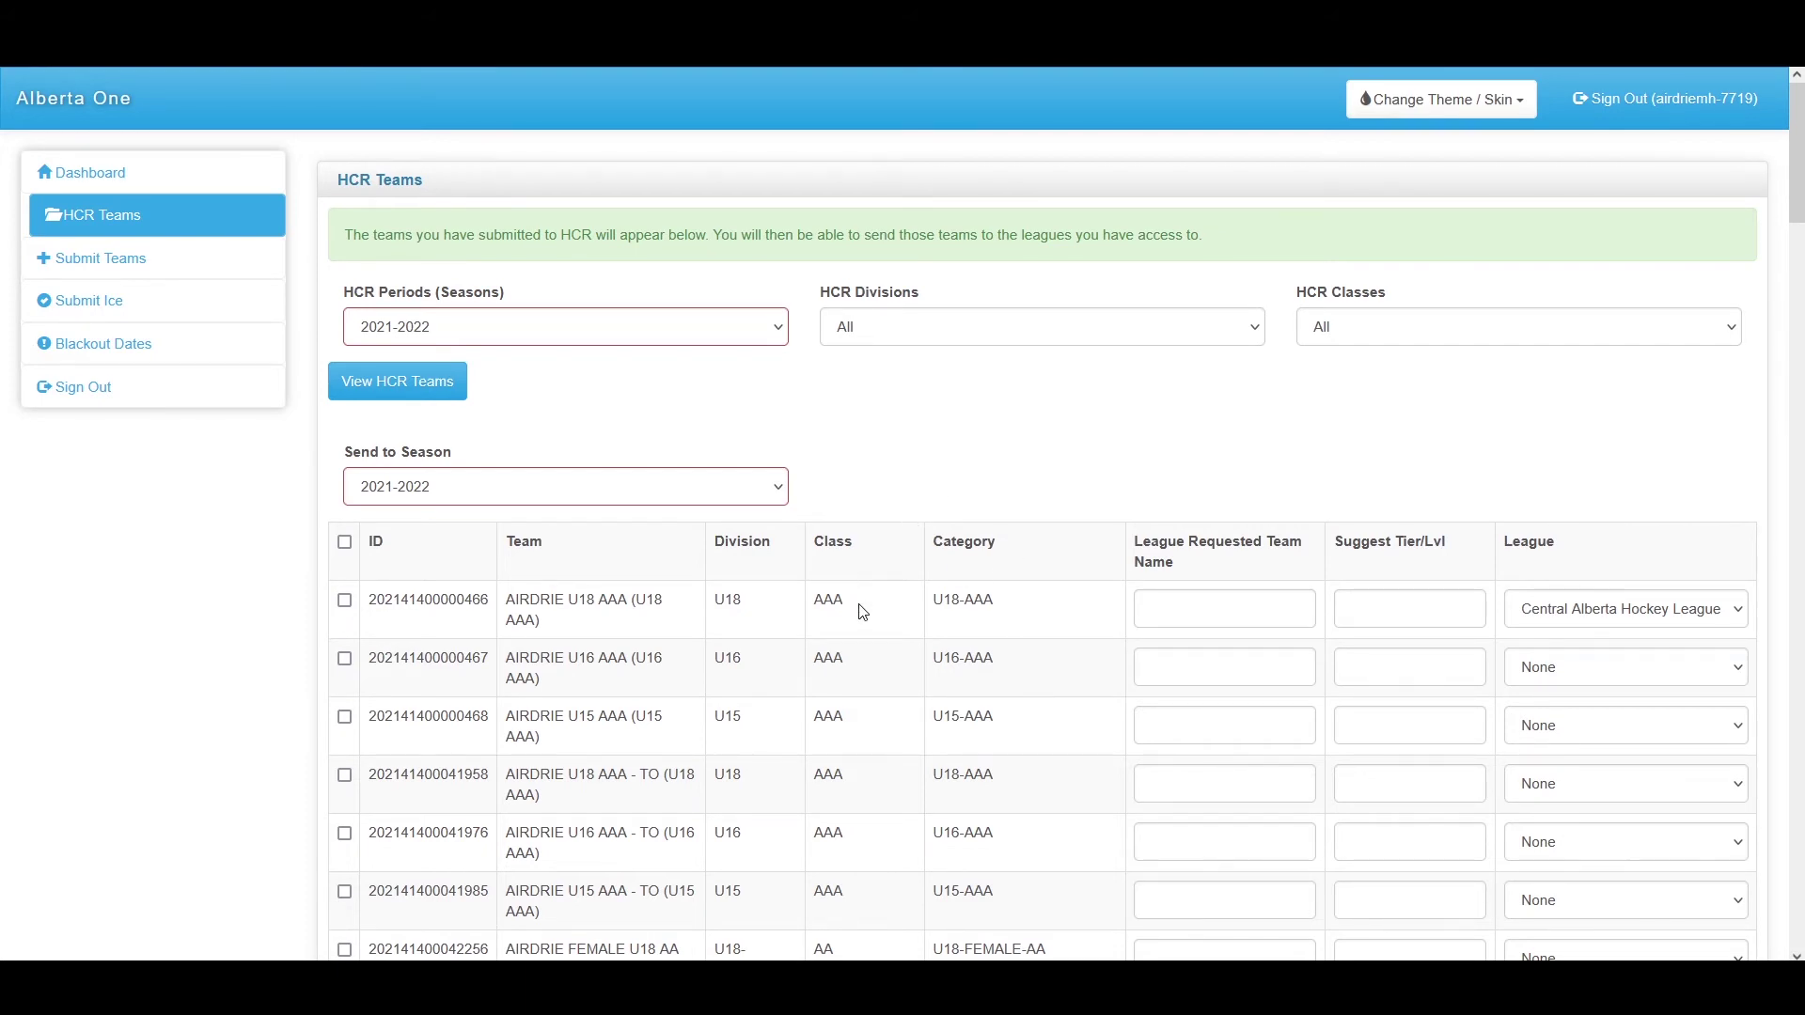
{"action": "left_click", "coordinate": [71, 301]}
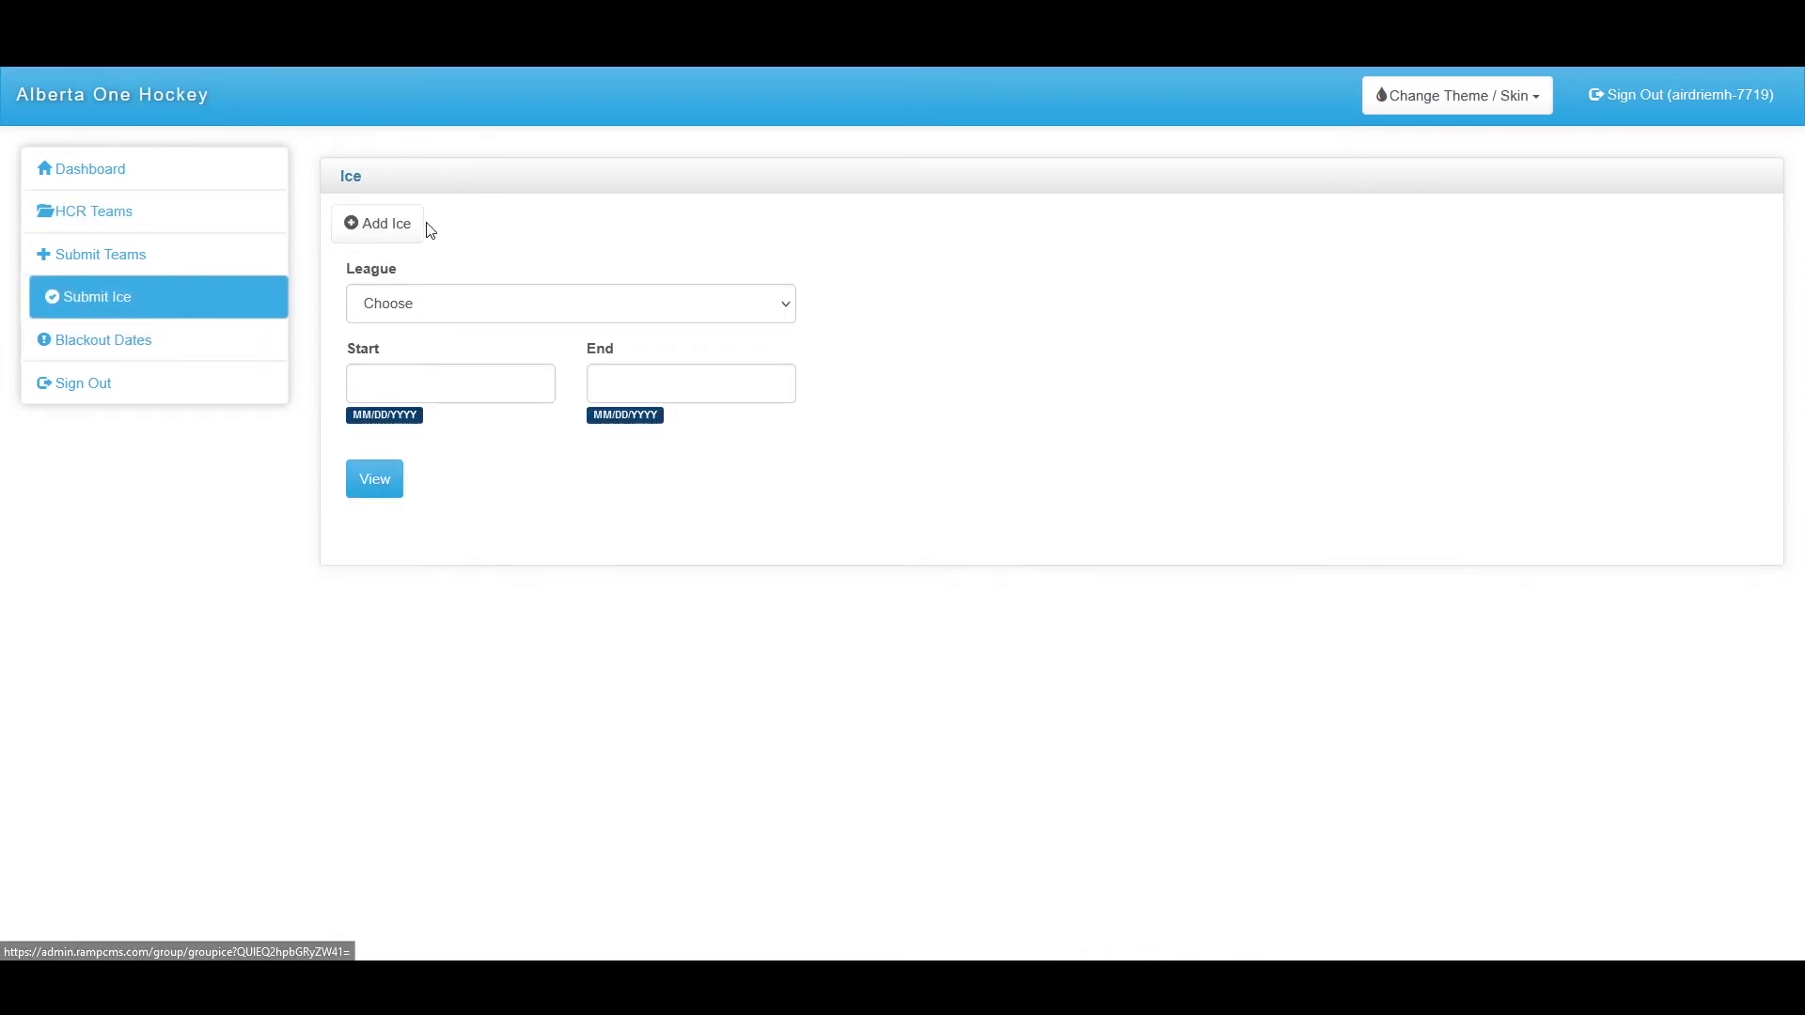
- Start a new recurring weekly ice slot for Northern Alberta Interlock, viewing the arena list
{"action": "left_click", "coordinate": [389, 237]}
{"action": "left_click", "coordinate": [459, 267]}
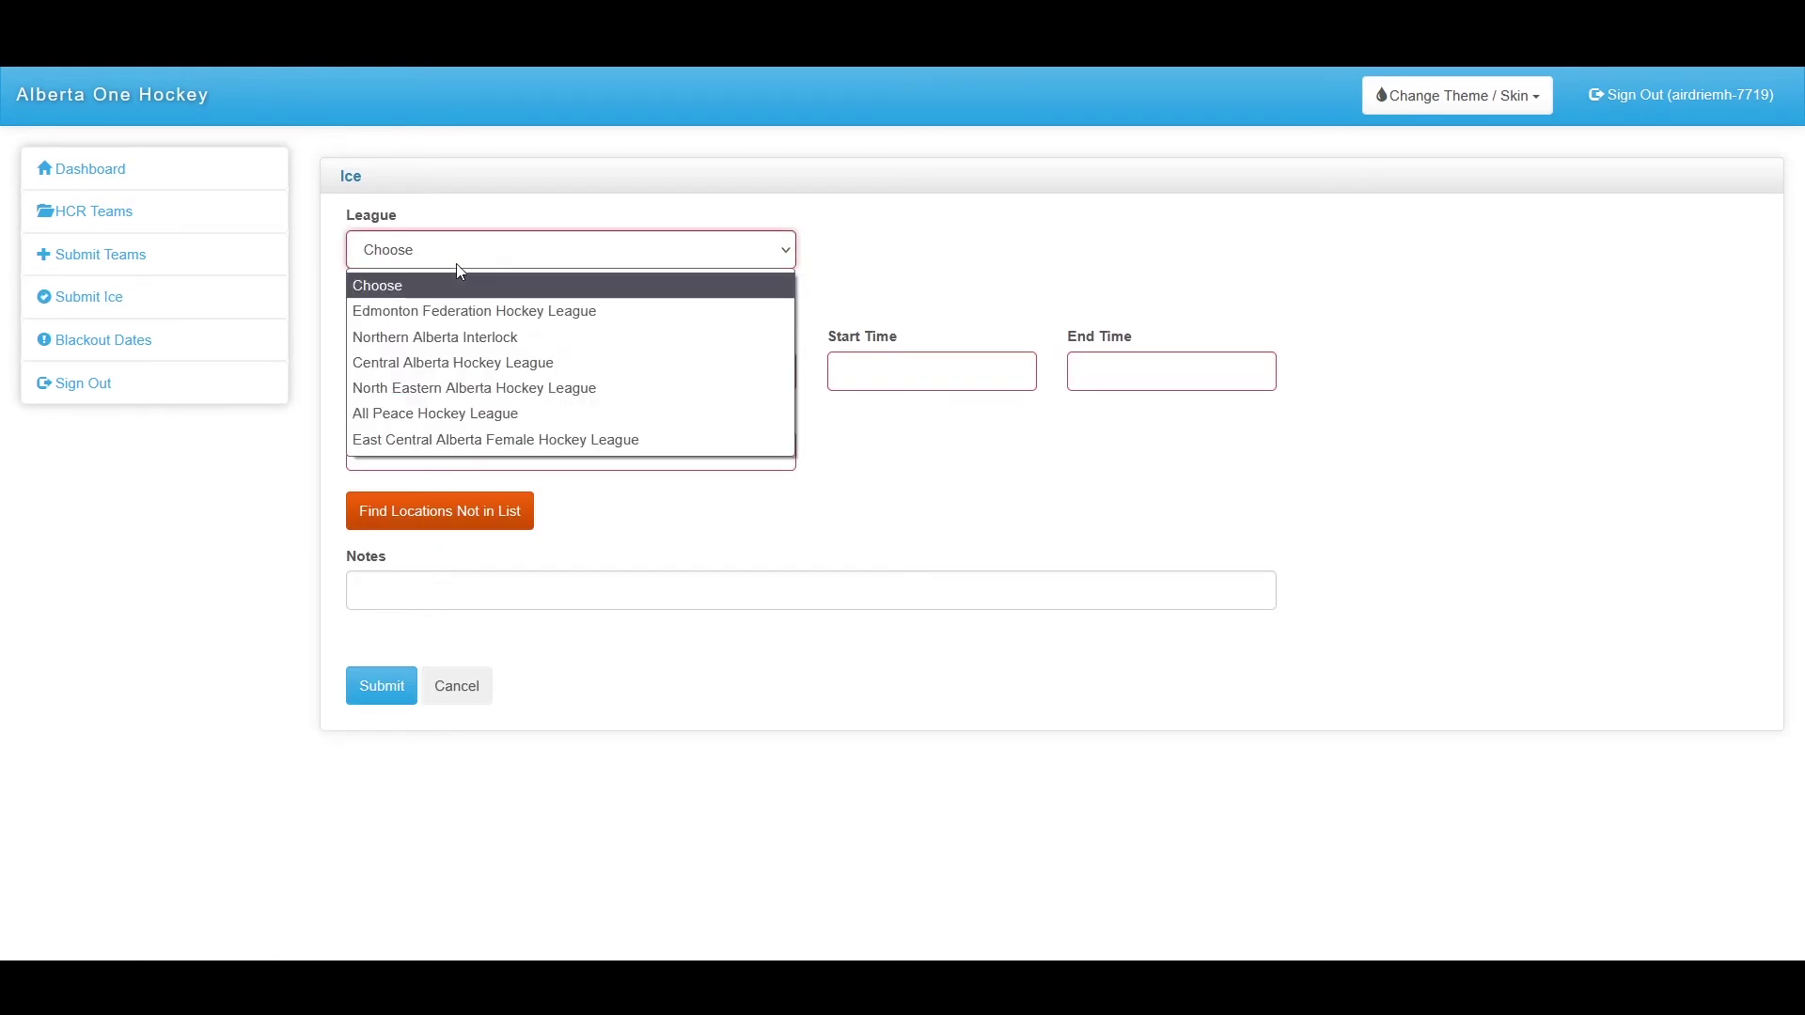
{"action": "left_click", "coordinate": [453, 334]}
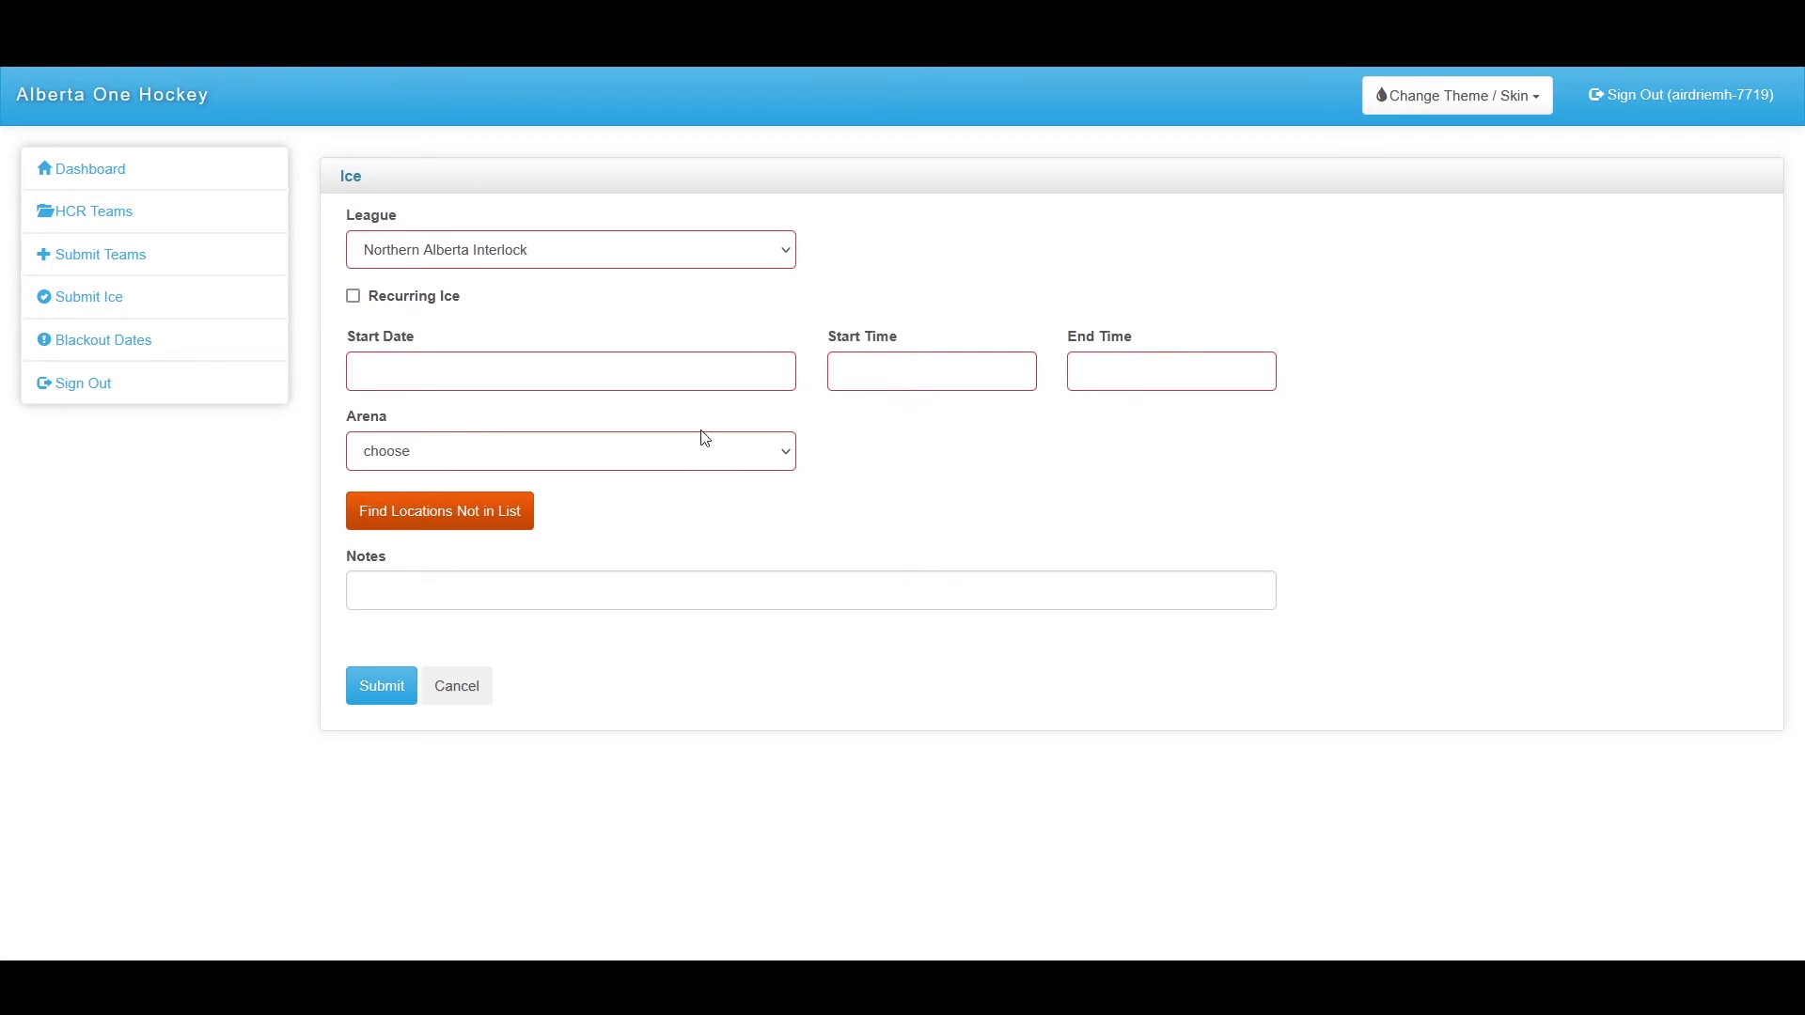
{"action": "left_click", "coordinate": [685, 460]}
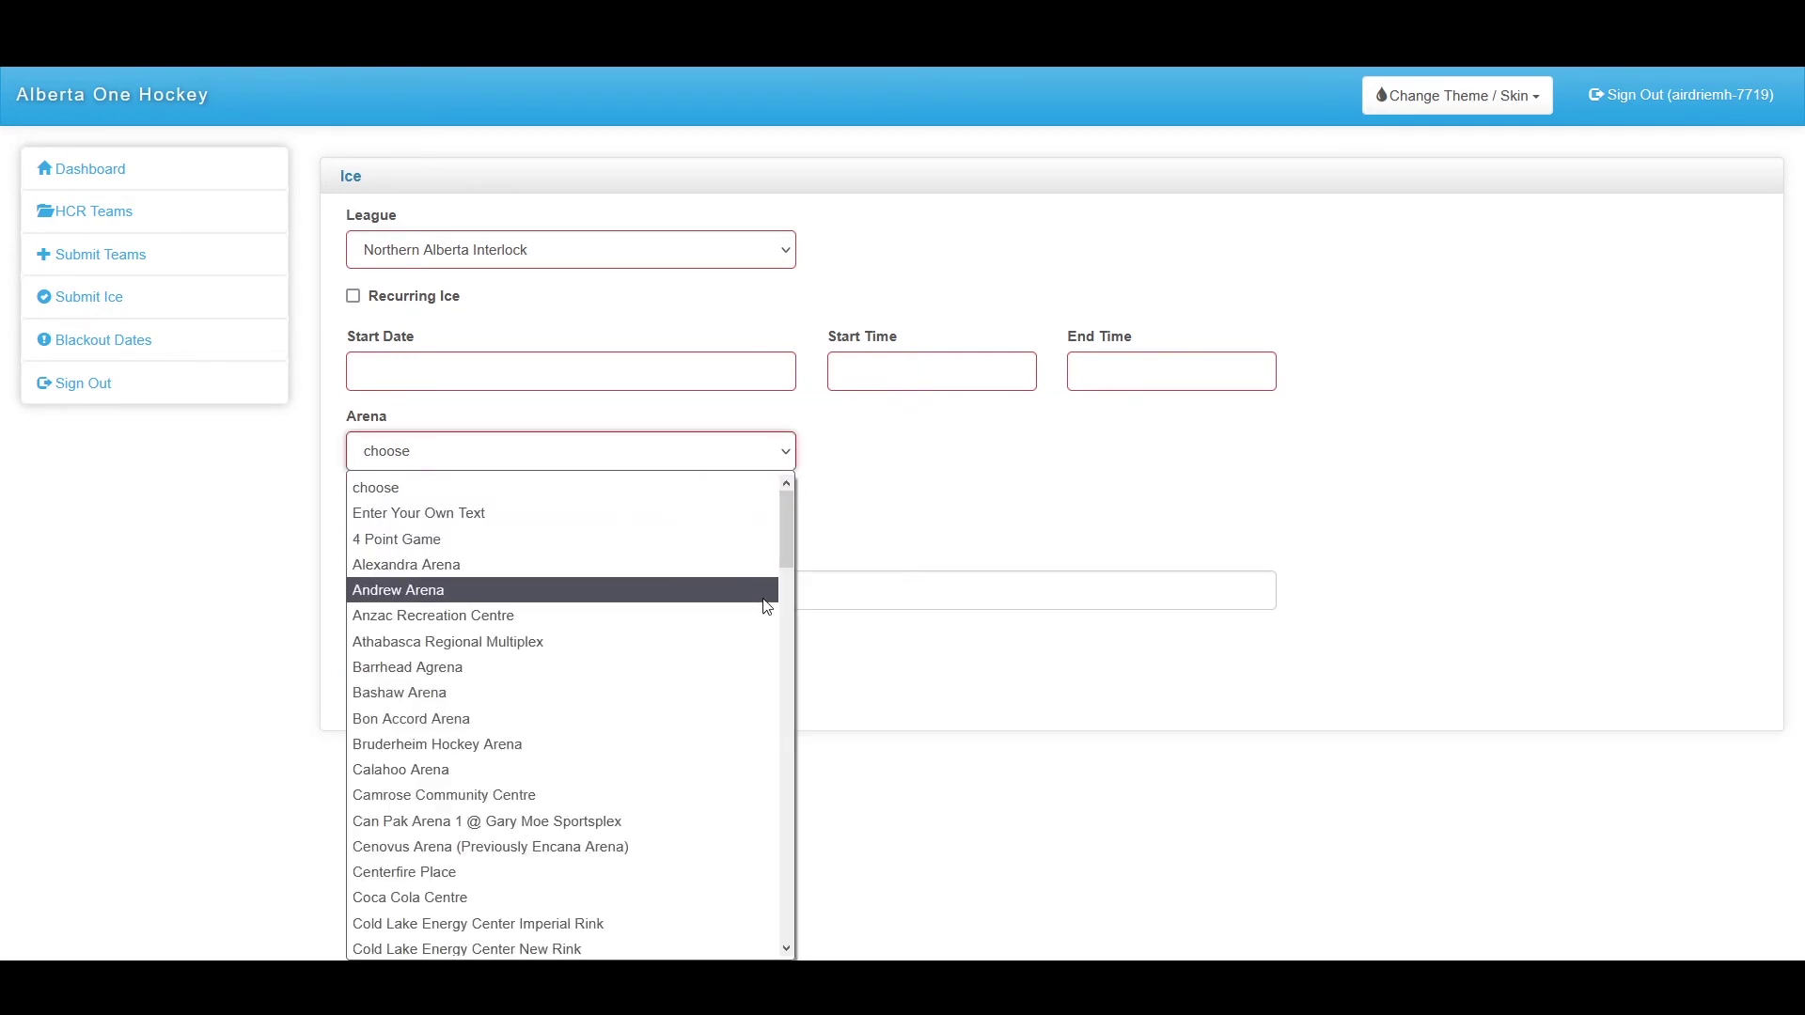
{"action": "left_click", "coordinate": [903, 528]}
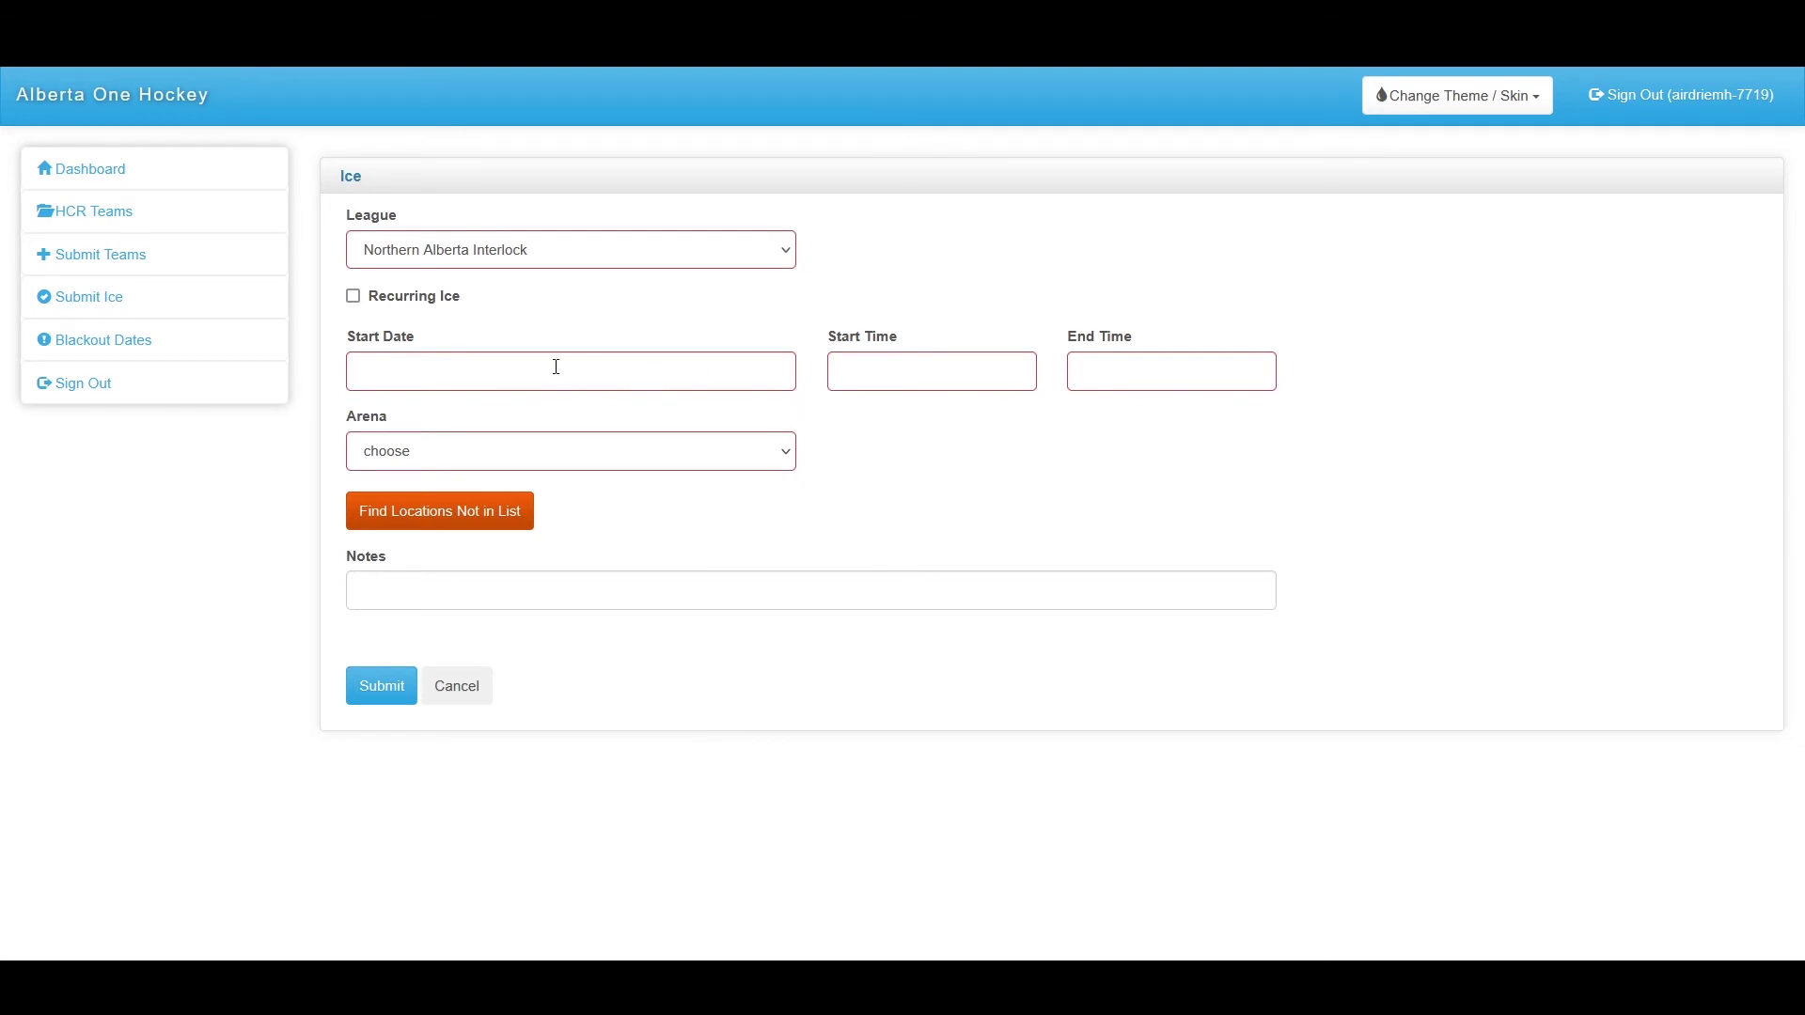
{"action": "left_click", "coordinate": [353, 298]}
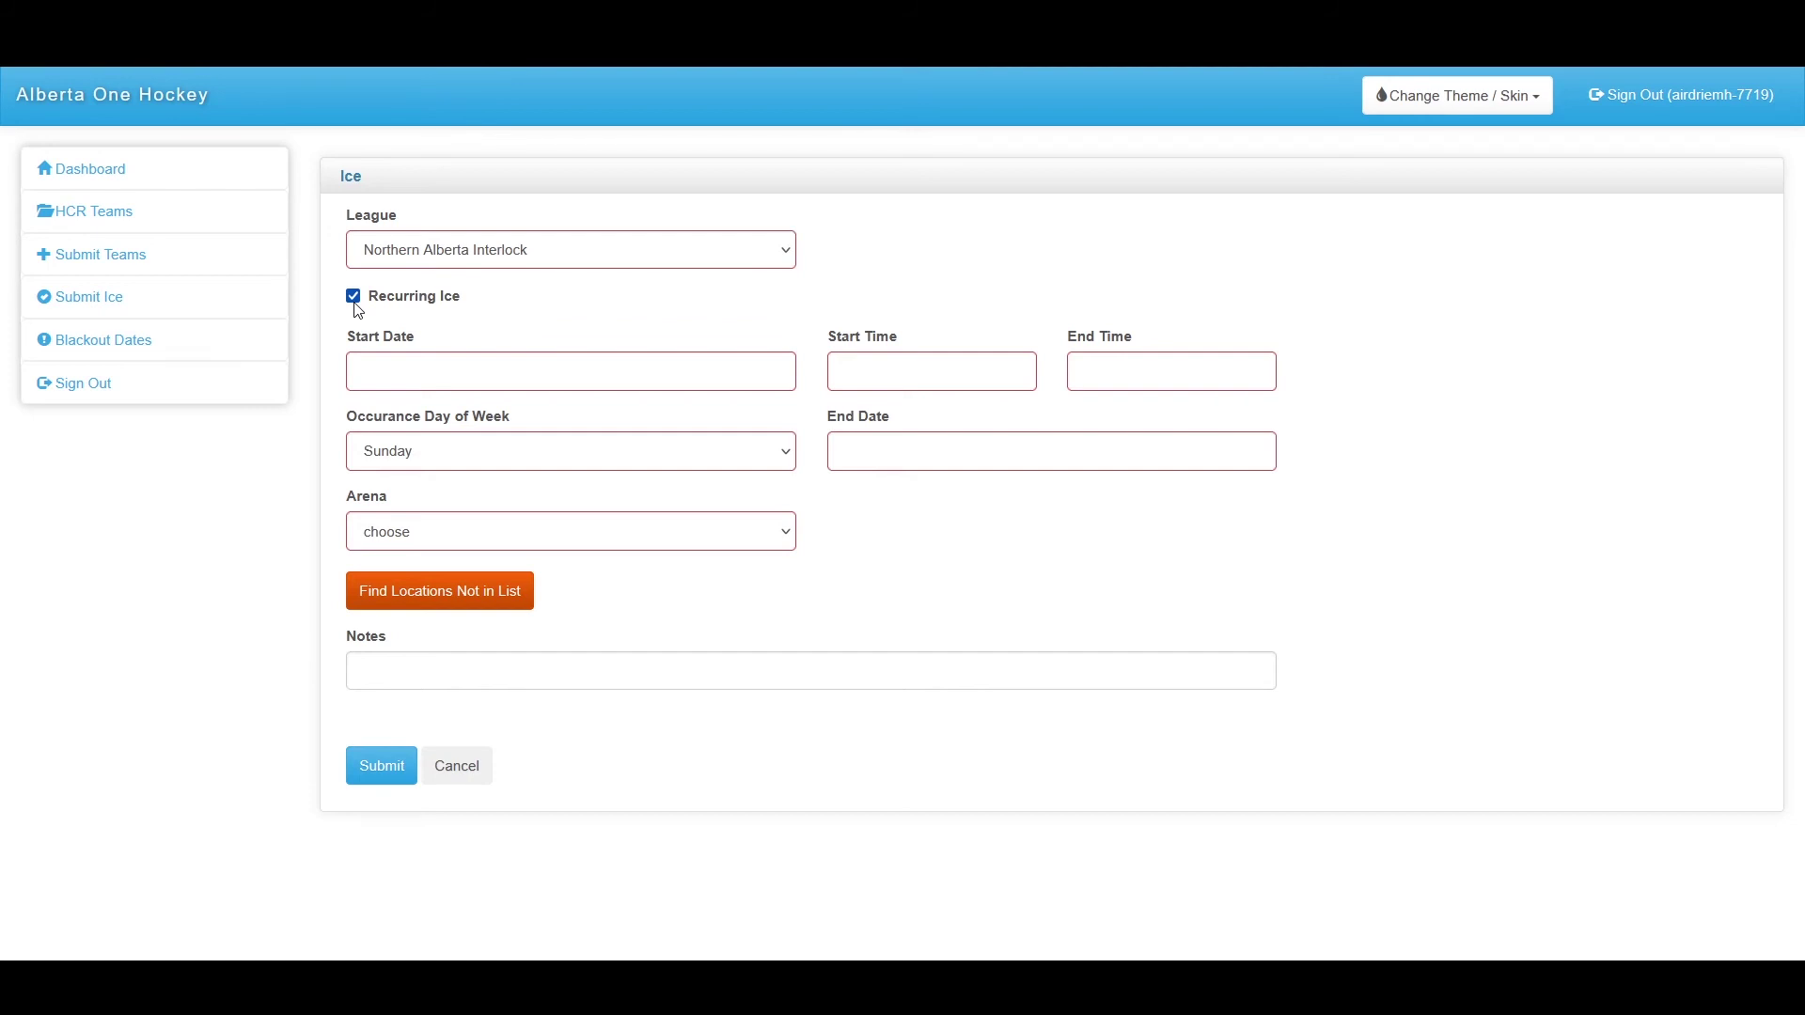
- Go to the Blackout Dates page and start a new blackout entry
{"action": "left_click", "coordinate": [194, 346]}
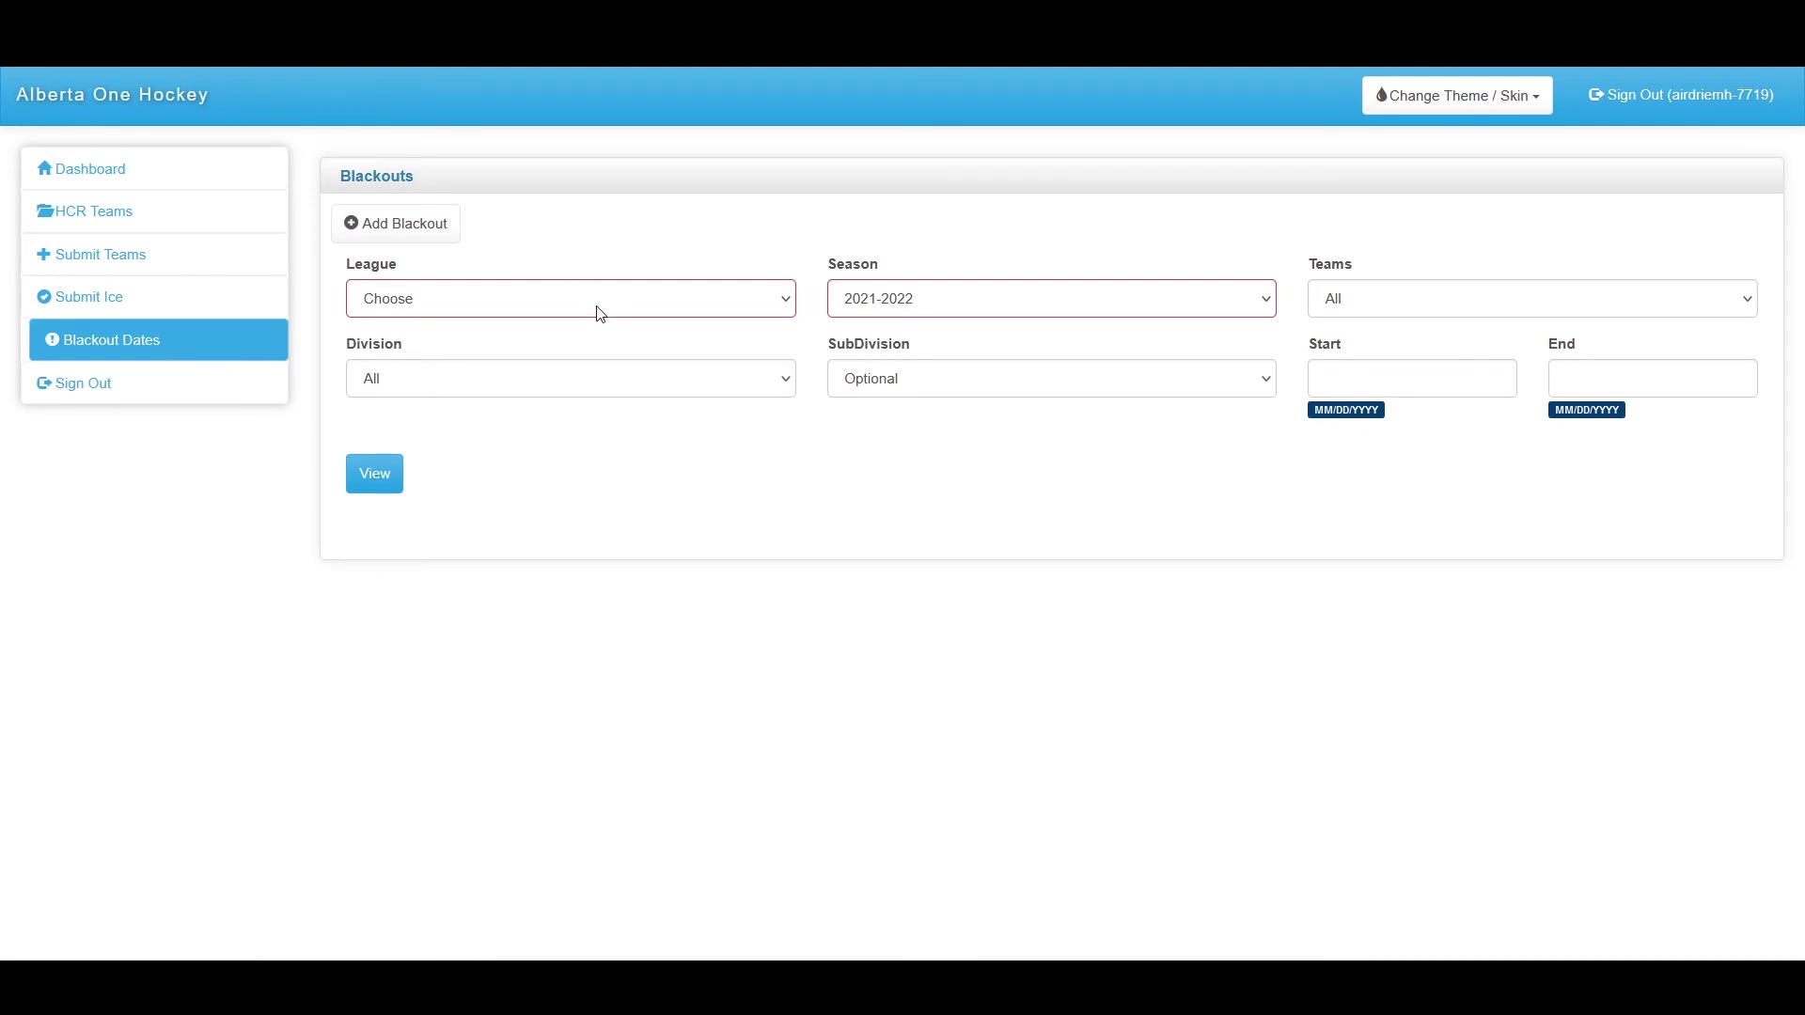
{"action": "left_click", "coordinate": [386, 230]}
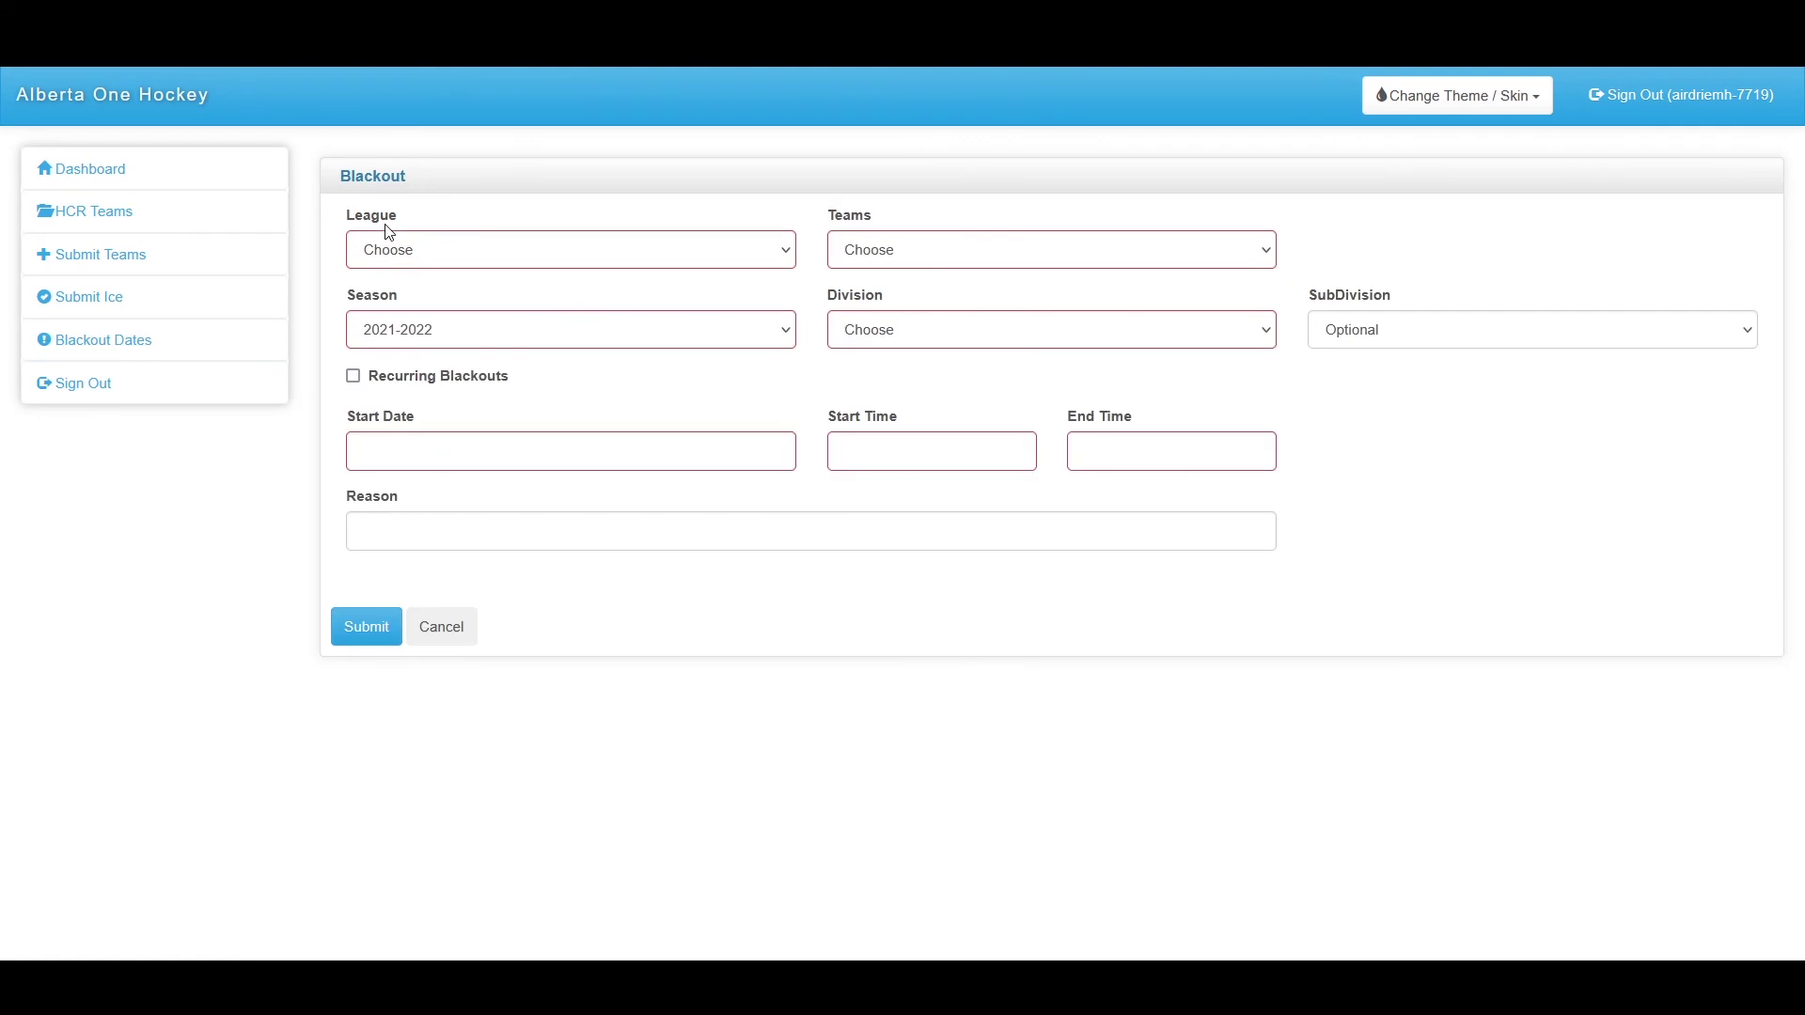
- Set the blackout's league to Central Alberta Hockey League, leaving the team unchosen
{"action": "left_click", "coordinate": [512, 246]}
{"action": "left_click", "coordinate": [465, 358]}
{"action": "left_click", "coordinate": [910, 264]}
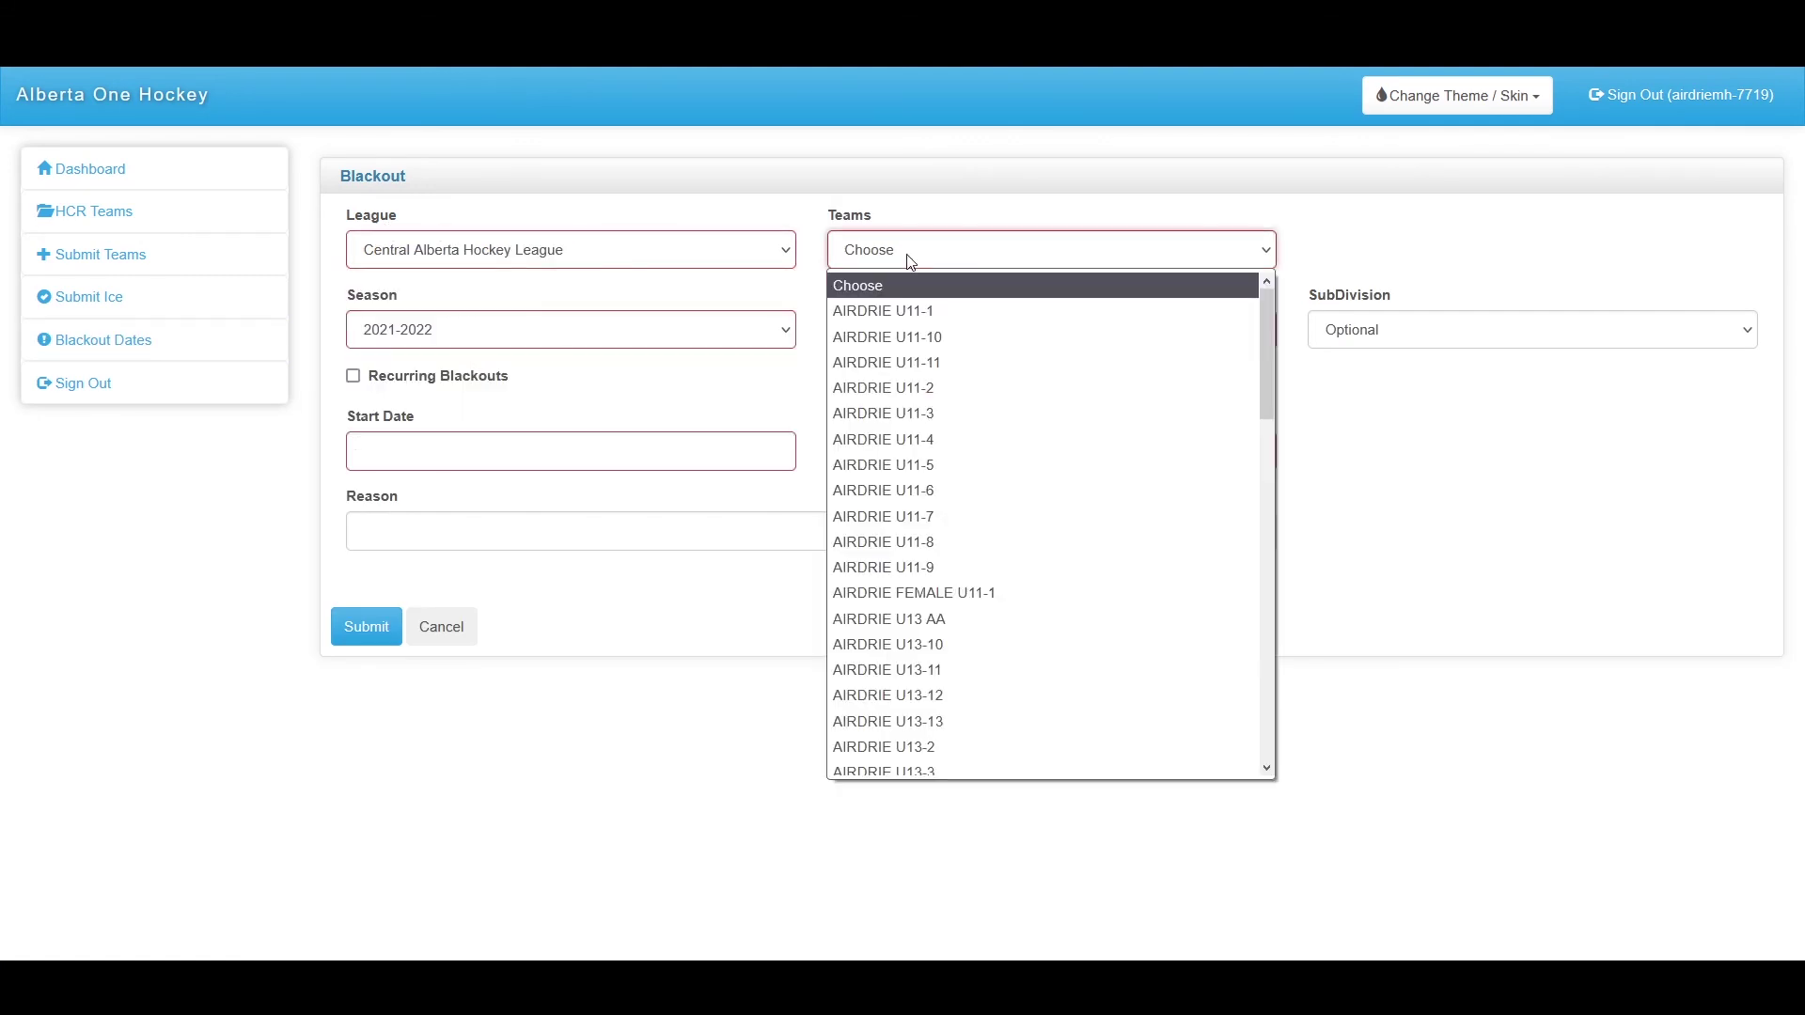
{"action": "left_click", "coordinate": [908, 265]}
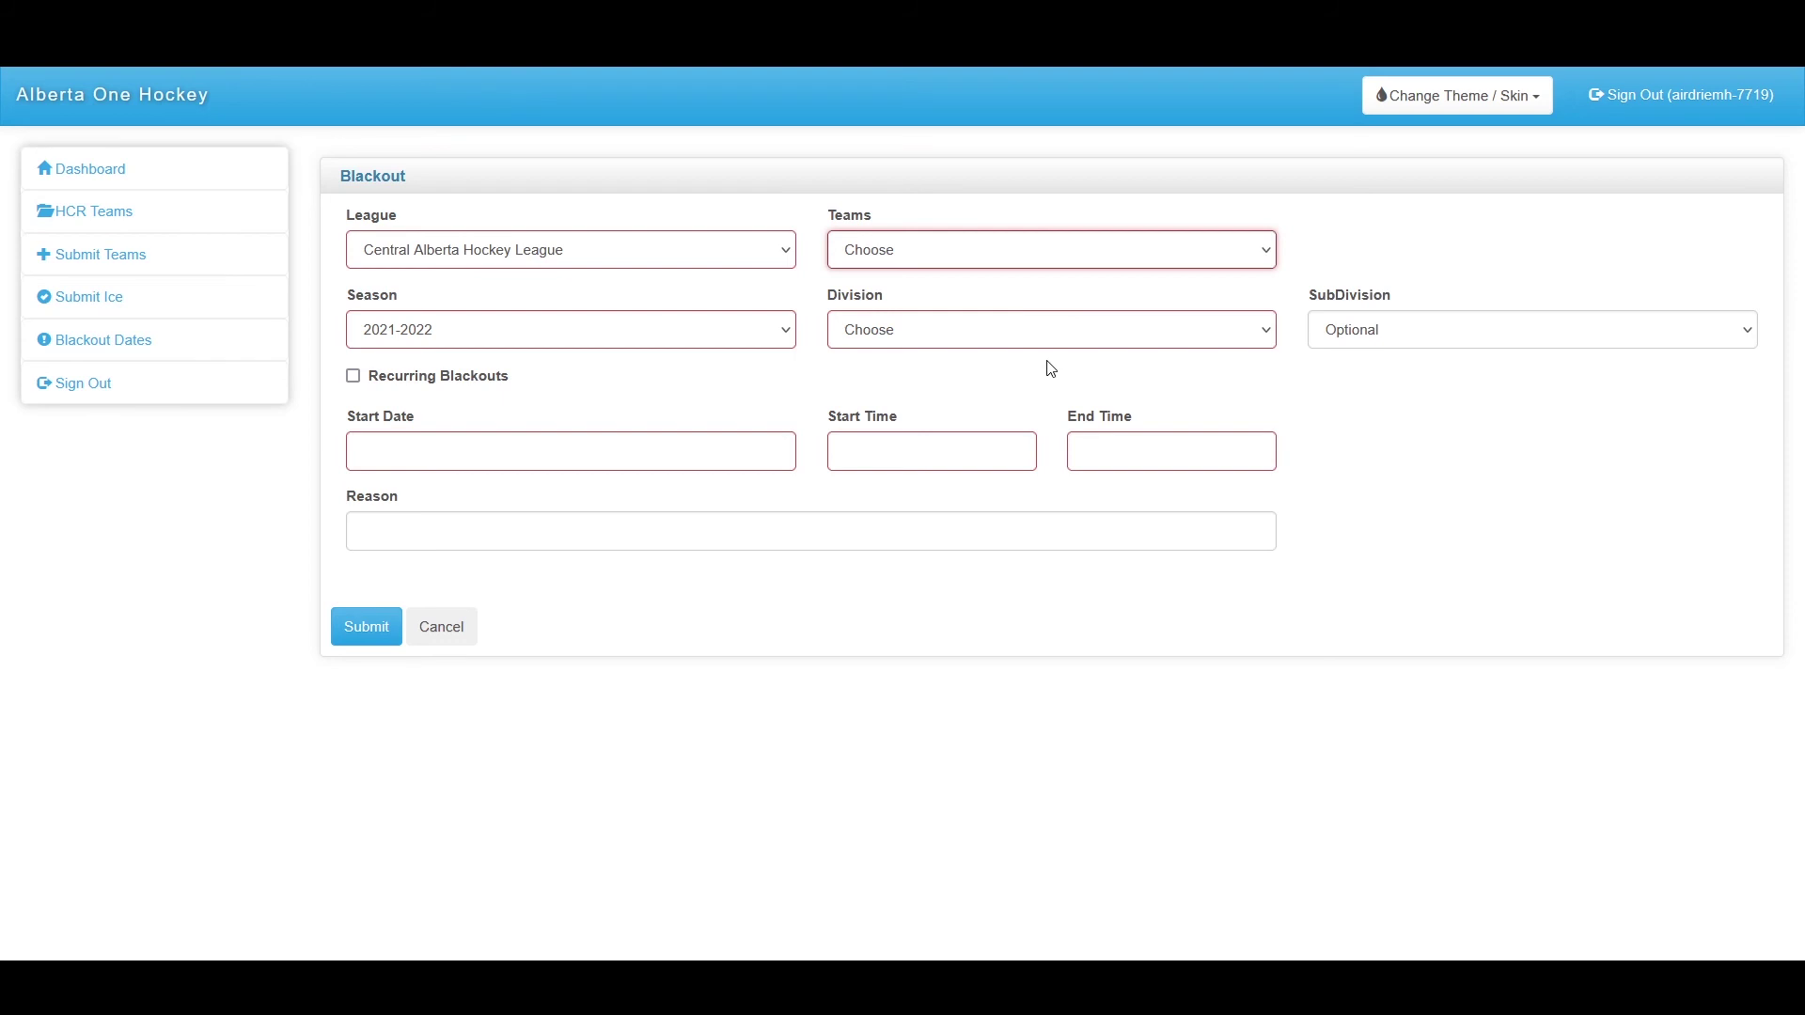